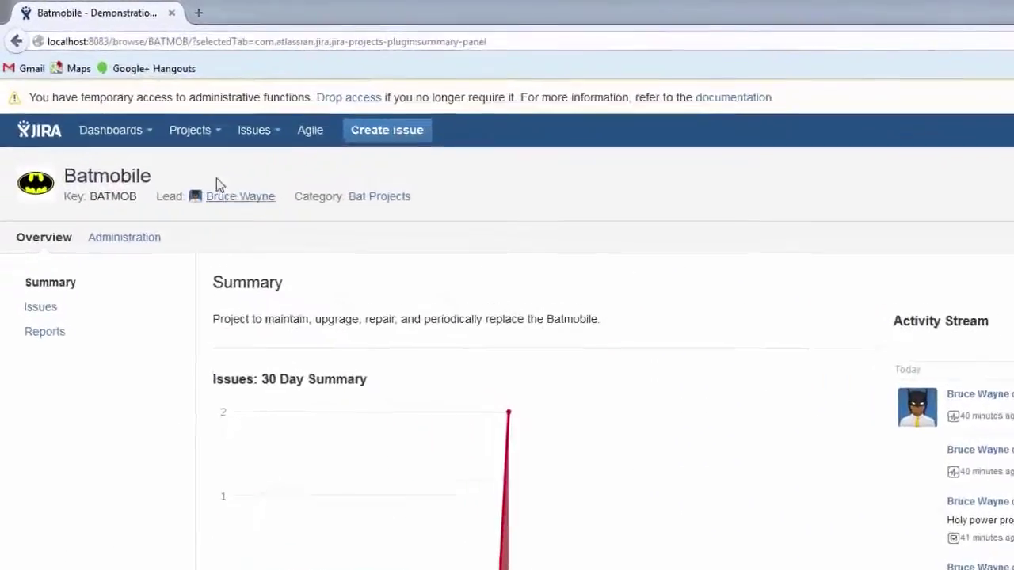
# Step: Show the Browse Projects page with BATMOB listed under the Bat Projects category
pyautogui.click(194, 131)
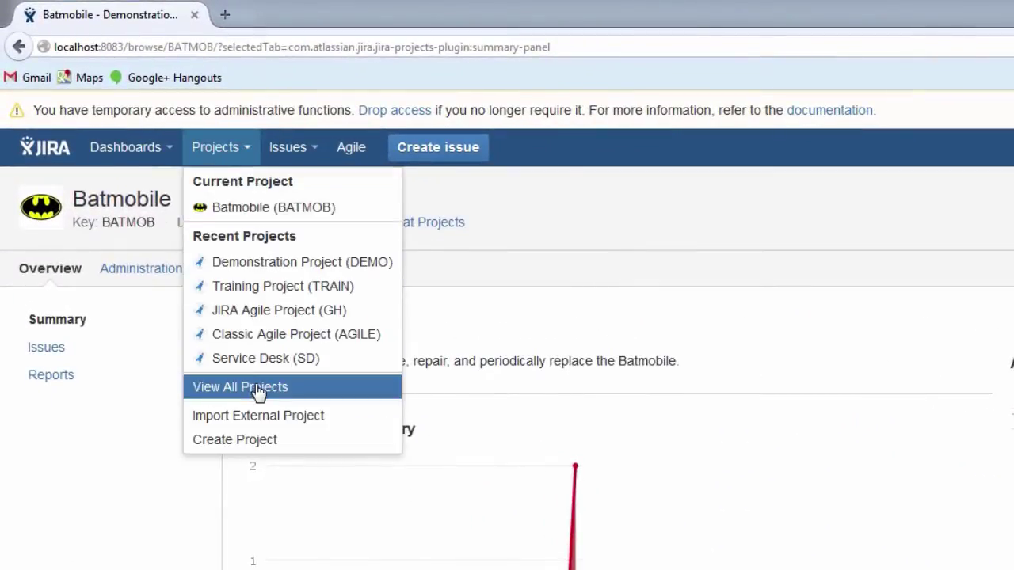
pyautogui.click(259, 388)
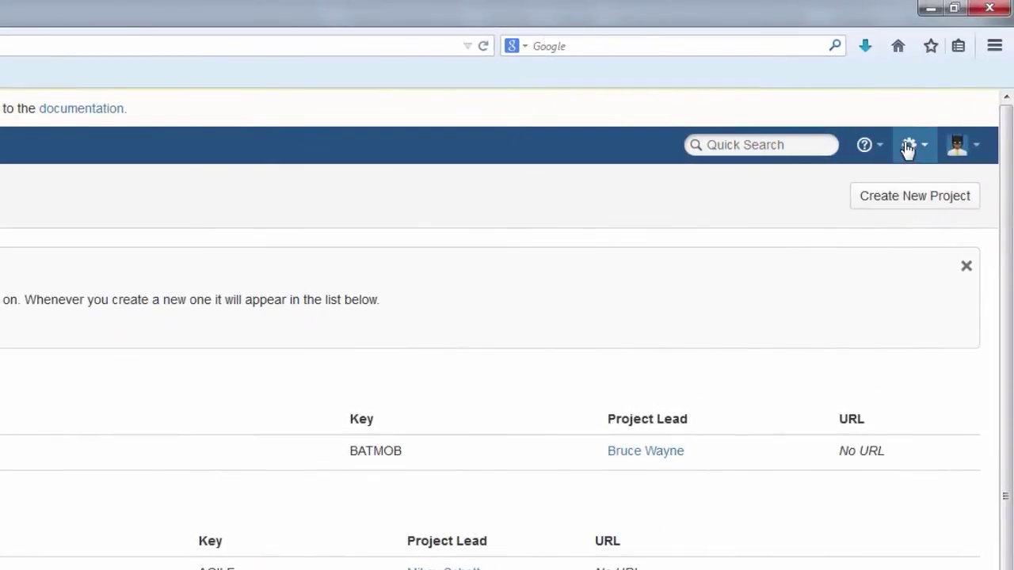
# Step: Go to Issues administration and view Resolutions, from Fixed through Broken Beyond Repair and Replaced
pyautogui.click(908, 145)
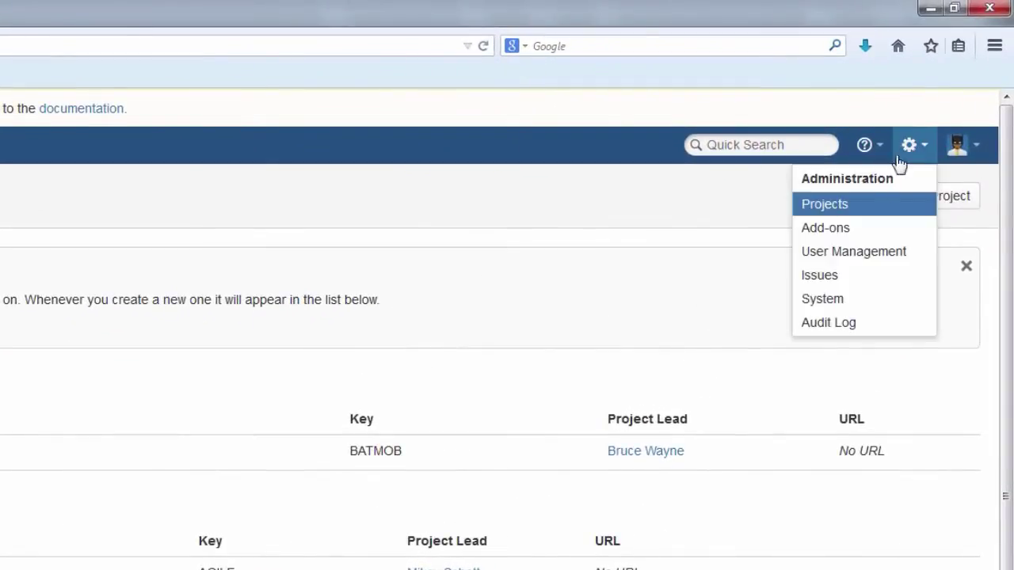
pyautogui.click(868, 275)
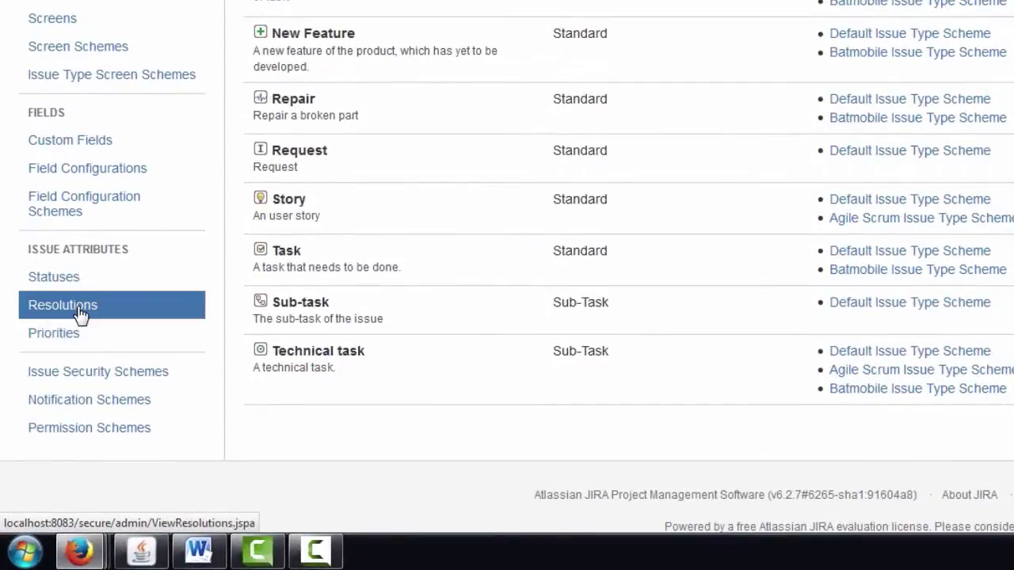
pyautogui.click(46, 486)
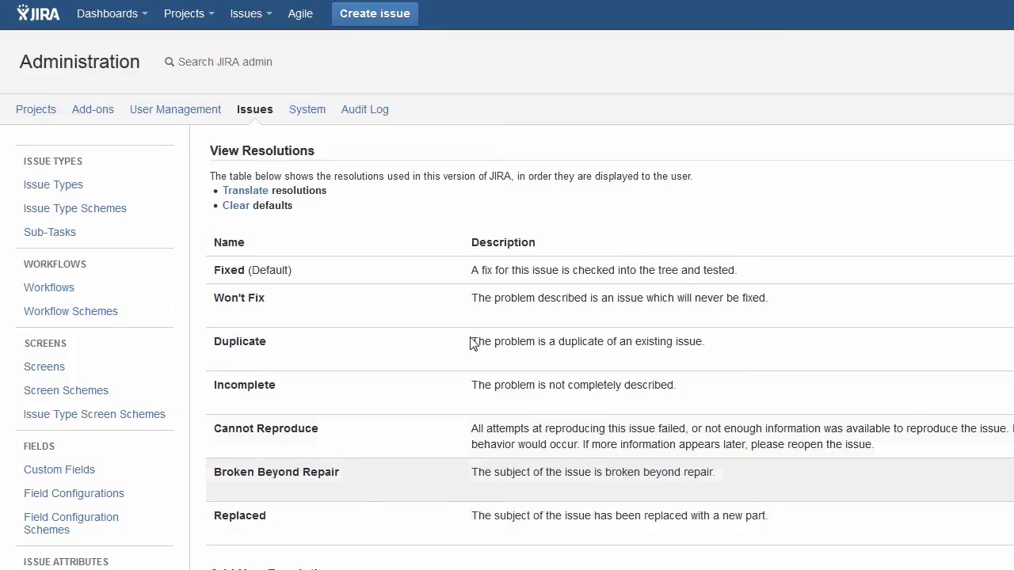
# Step: Open DEMO-12, browse the Resolve dialog's resolution options, and leave it unresolved
pyautogui.click(248, 13)
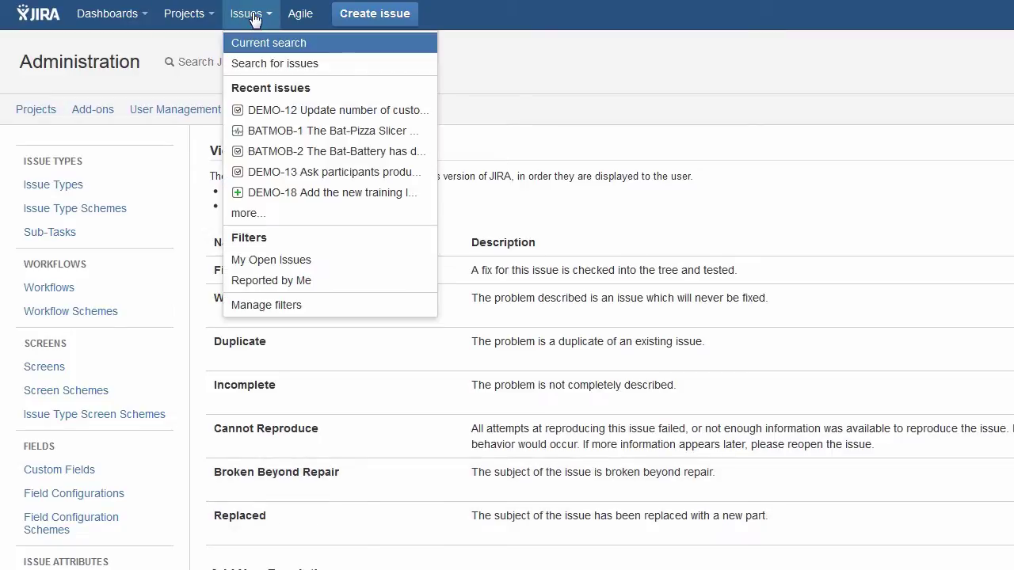
pyautogui.click(281, 116)
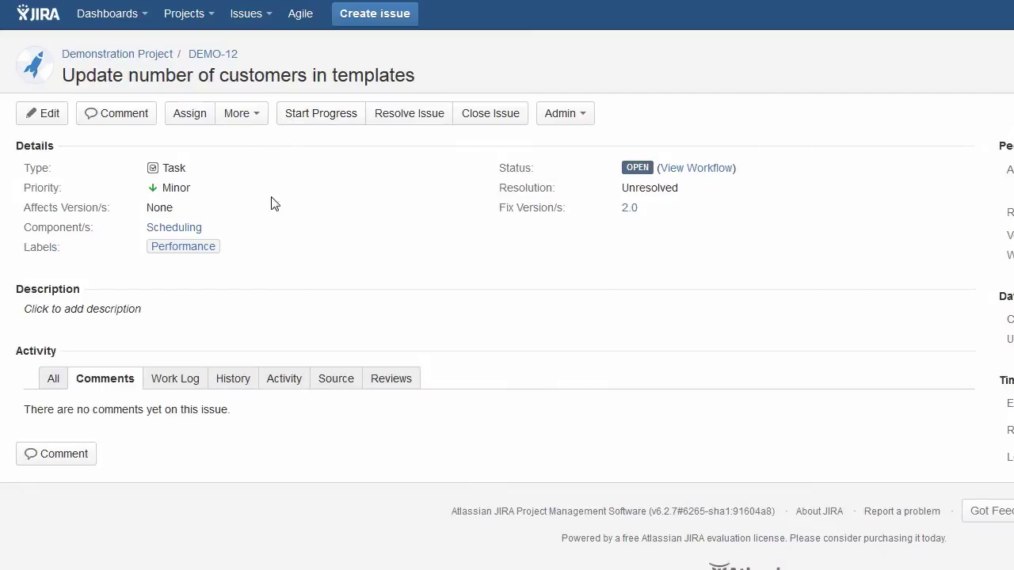
pyautogui.click(426, 114)
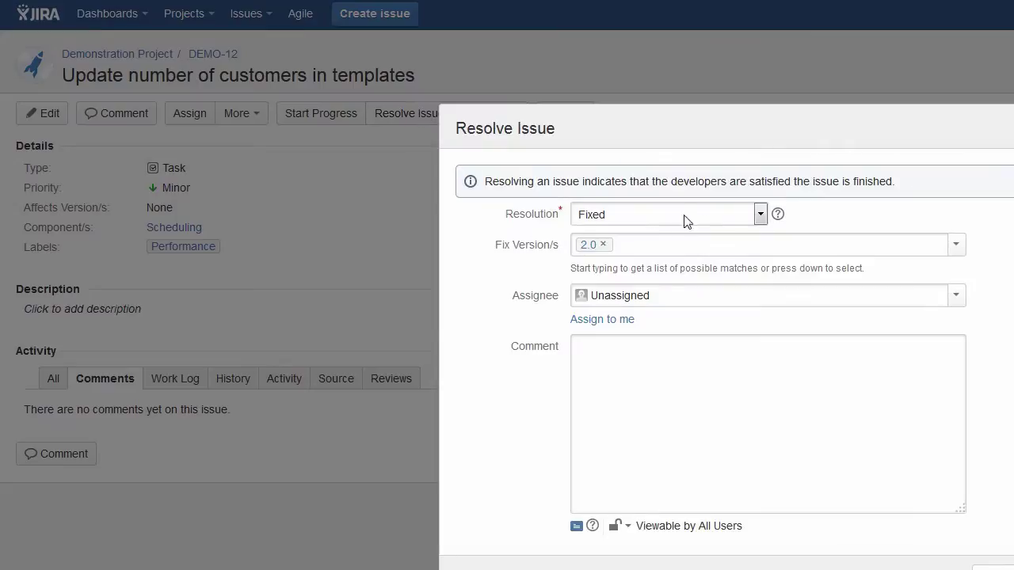
pyautogui.click(758, 218)
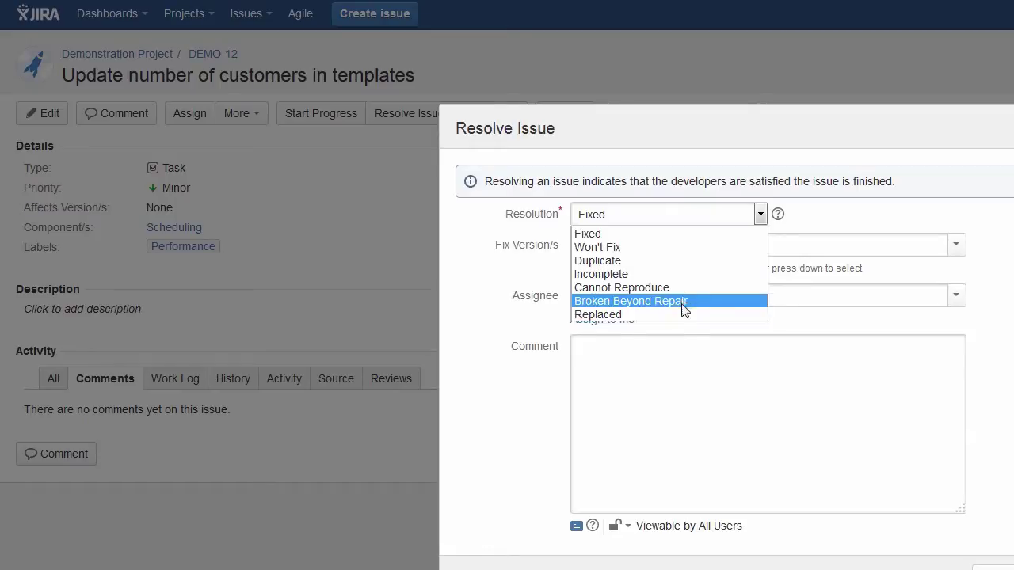
pyautogui.press('Up')
pyautogui.press('Up')
pyautogui.press('Down')
pyautogui.press('Down')
pyautogui.press('Down')
pyautogui.press('Escape')
pyautogui.press('Escape')
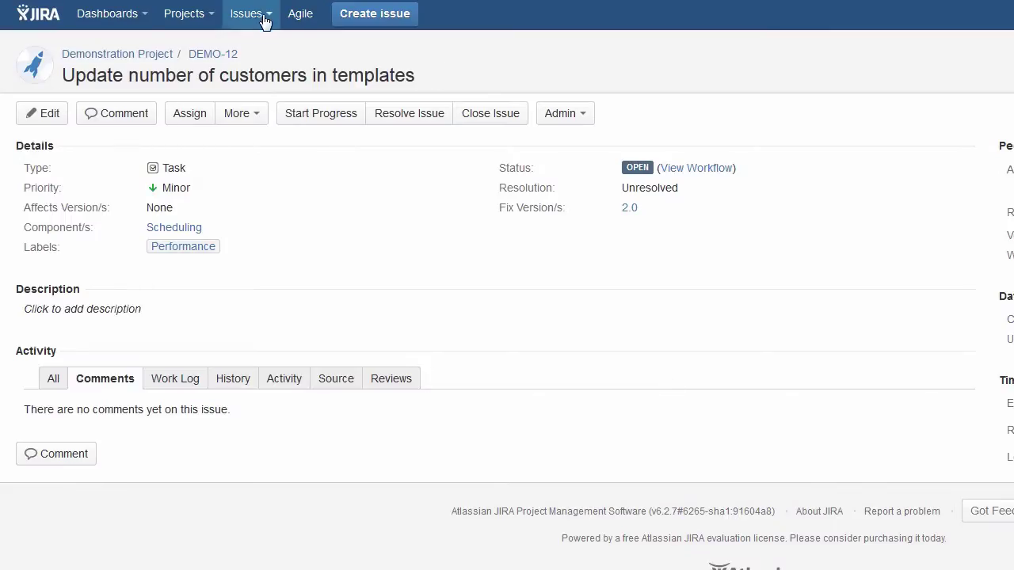
# Step: Open BATMOB-1, review the Close dialog's resolution list, then cancel without closing
pyautogui.click(262, 13)
pyautogui.click(291, 131)
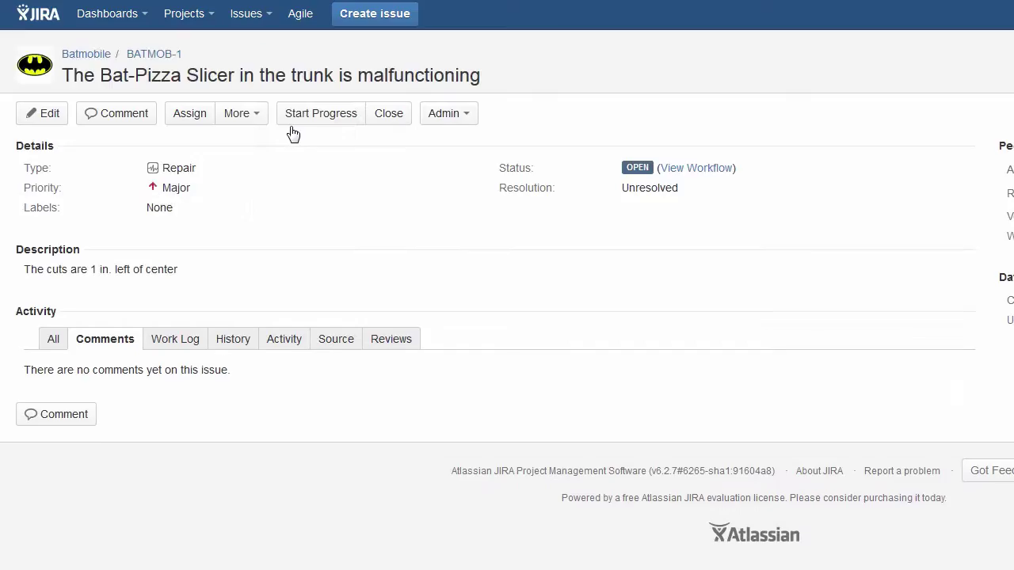
pyautogui.click(395, 116)
pyautogui.click(668, 212)
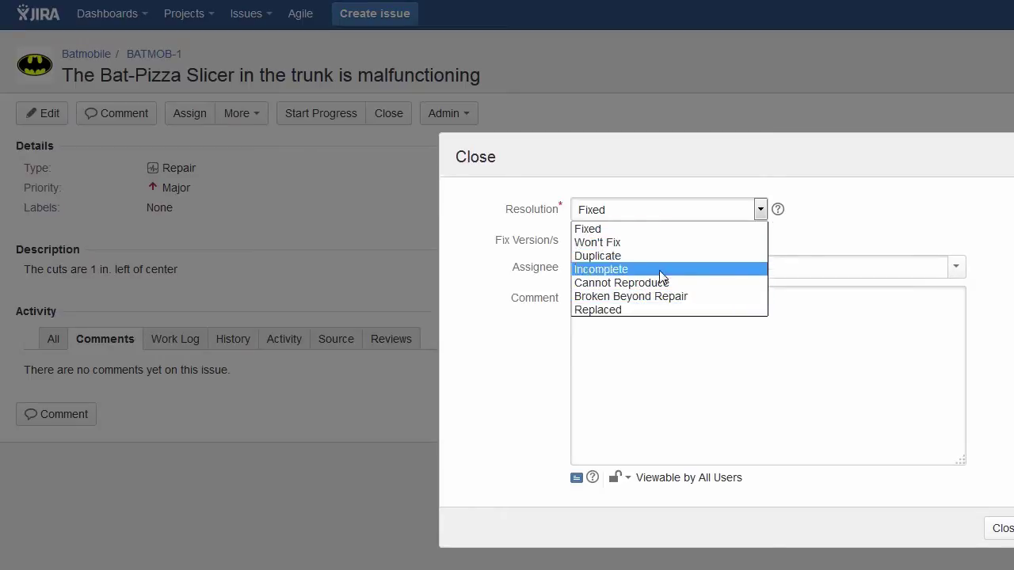
pyautogui.press('Escape')
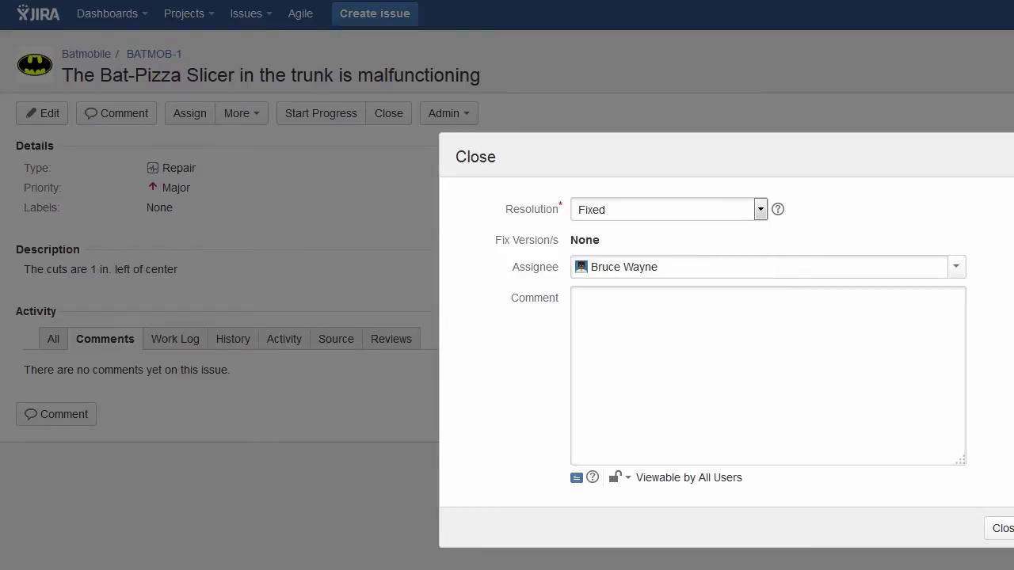
pyautogui.press('Escape')
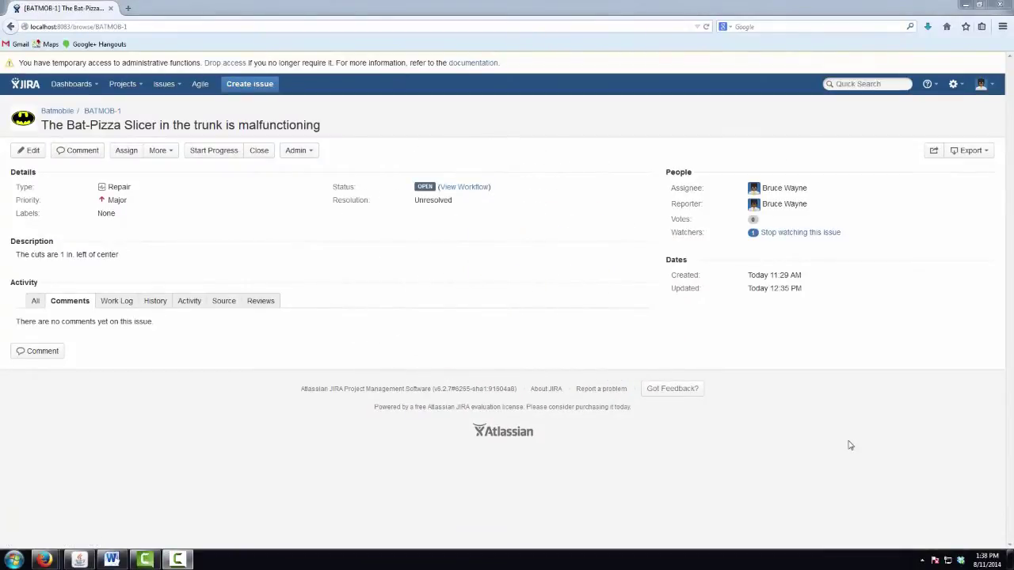
# Step: Check the Workflows admin list, then go back to the Resolutions page
pyautogui.click(954, 84)
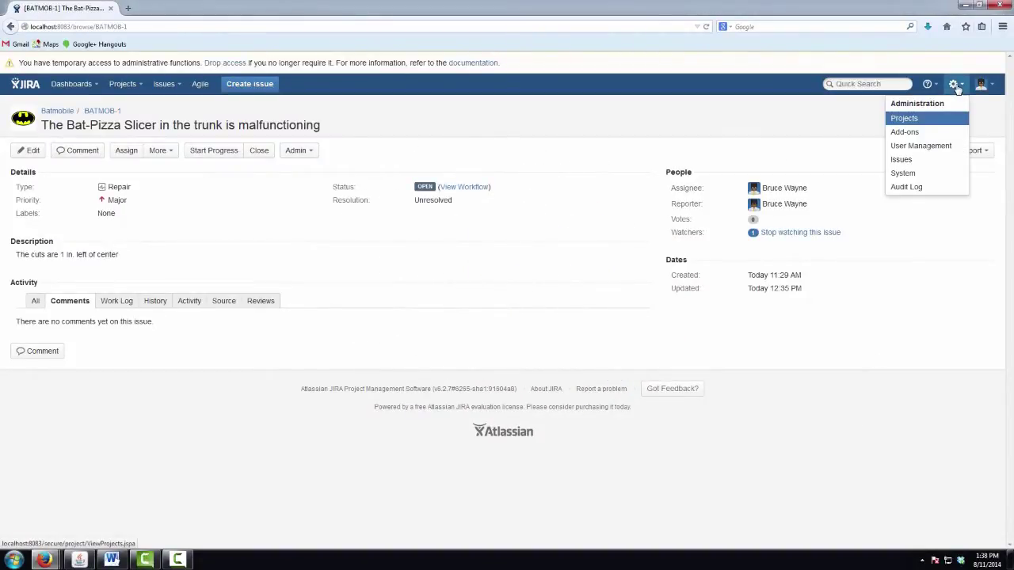
pyautogui.click(907, 162)
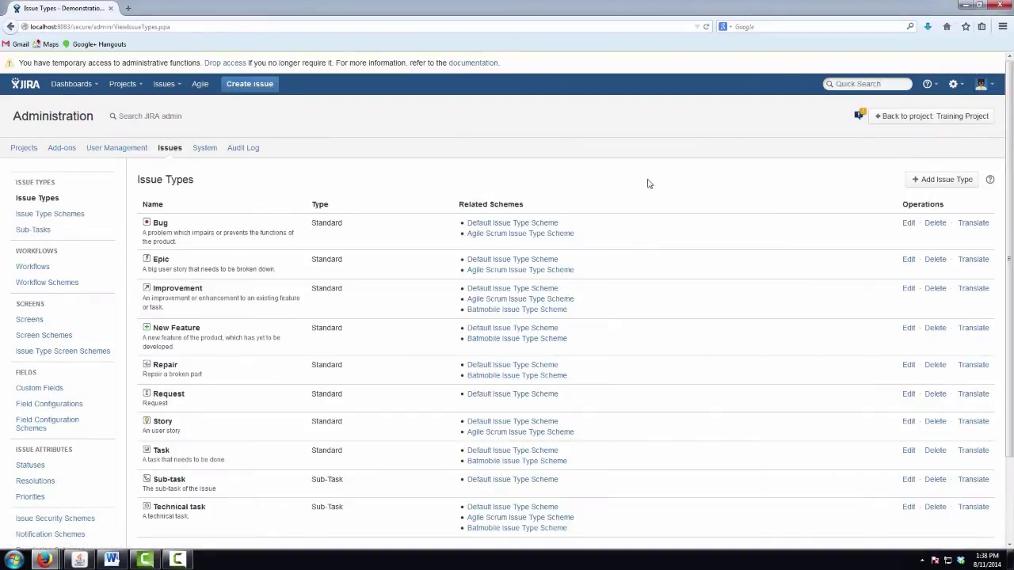
pyautogui.click(48, 266)
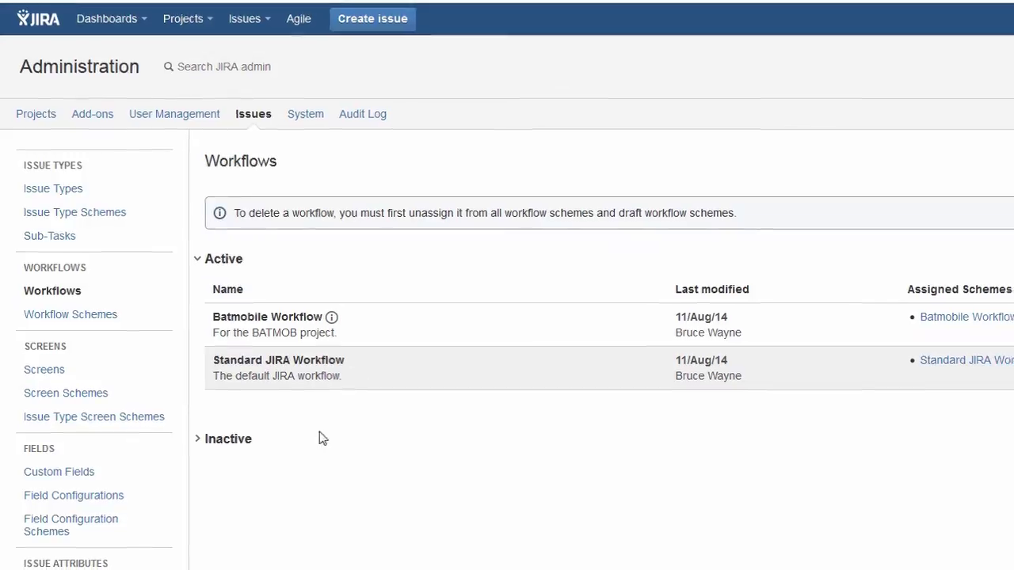
pyautogui.click(50, 481)
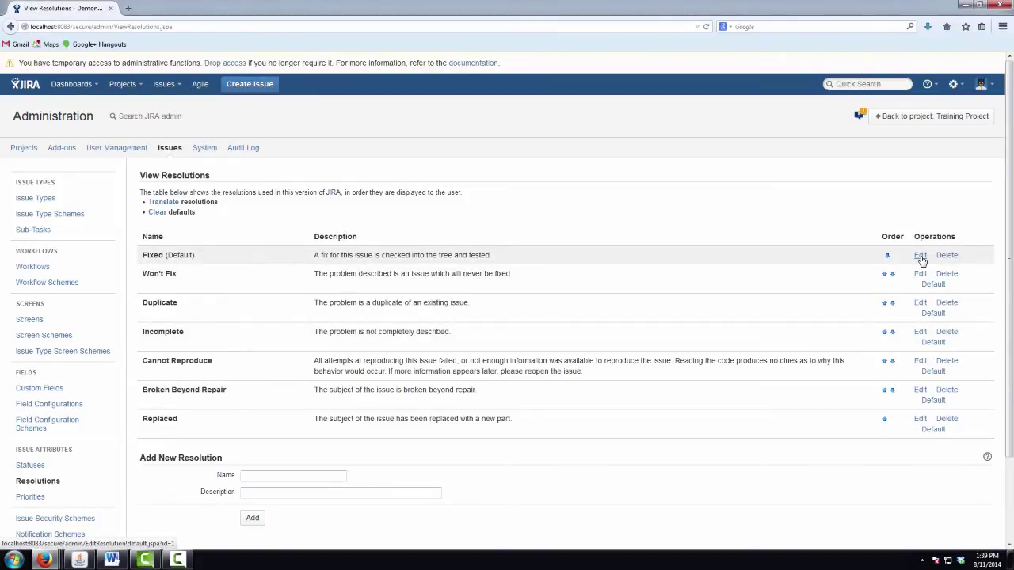
pyautogui.click(919, 256)
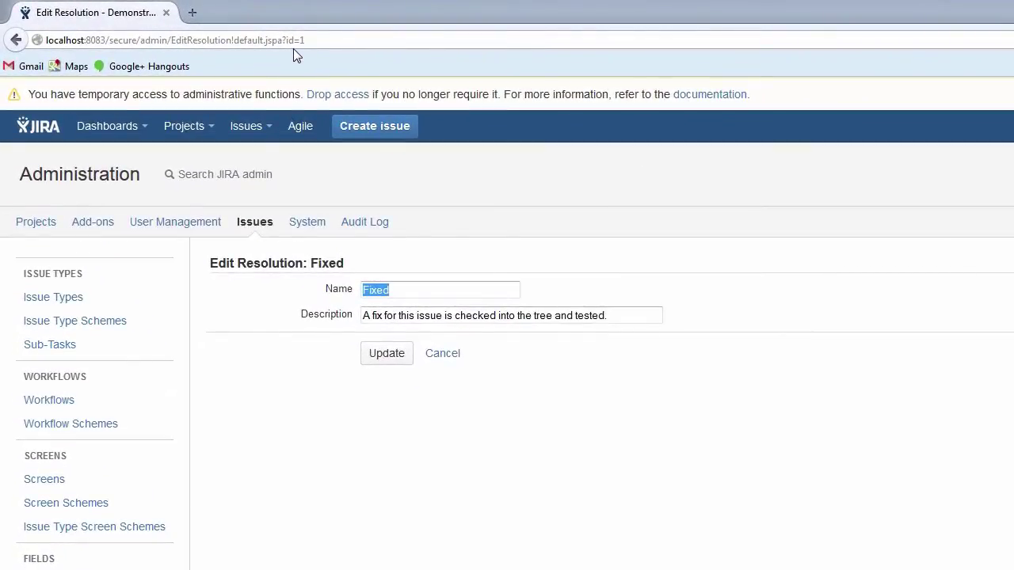
pyautogui.click(449, 355)
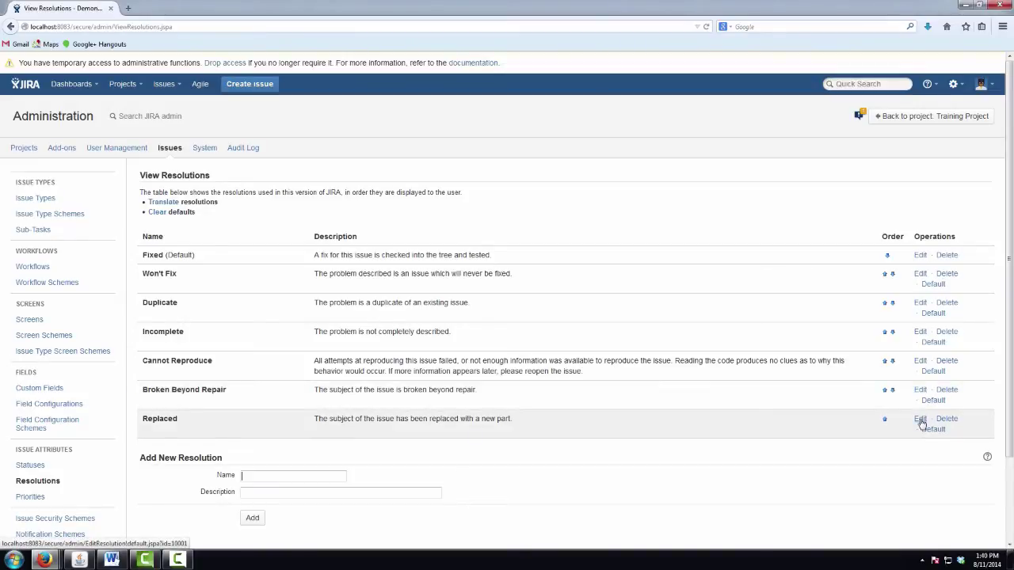
# Step: Edit the Batmobile Workflow in diagram view and open the OPEN-to-CLOSED Close transition's Properties
pyautogui.click(35, 270)
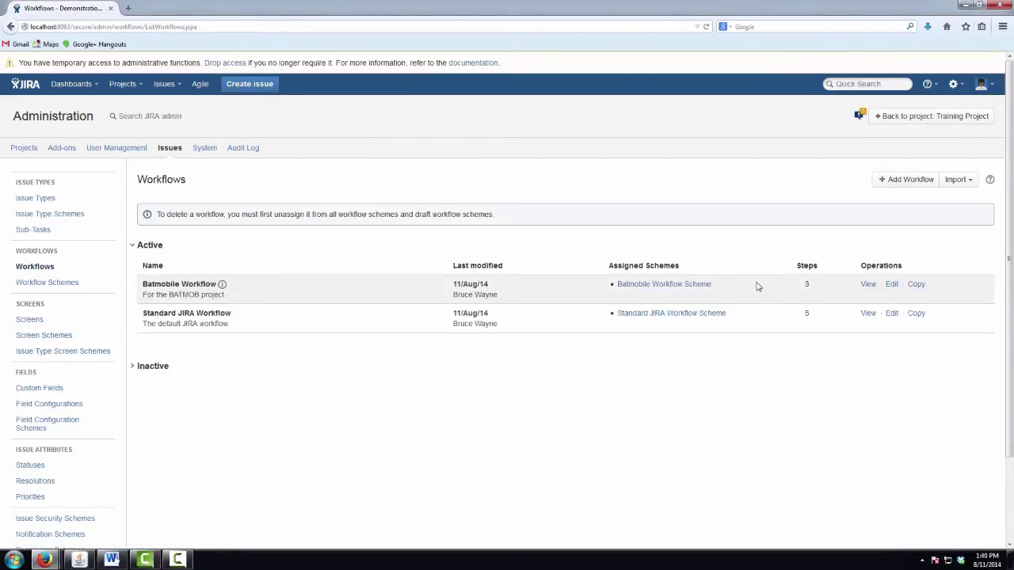
pyautogui.click(891, 285)
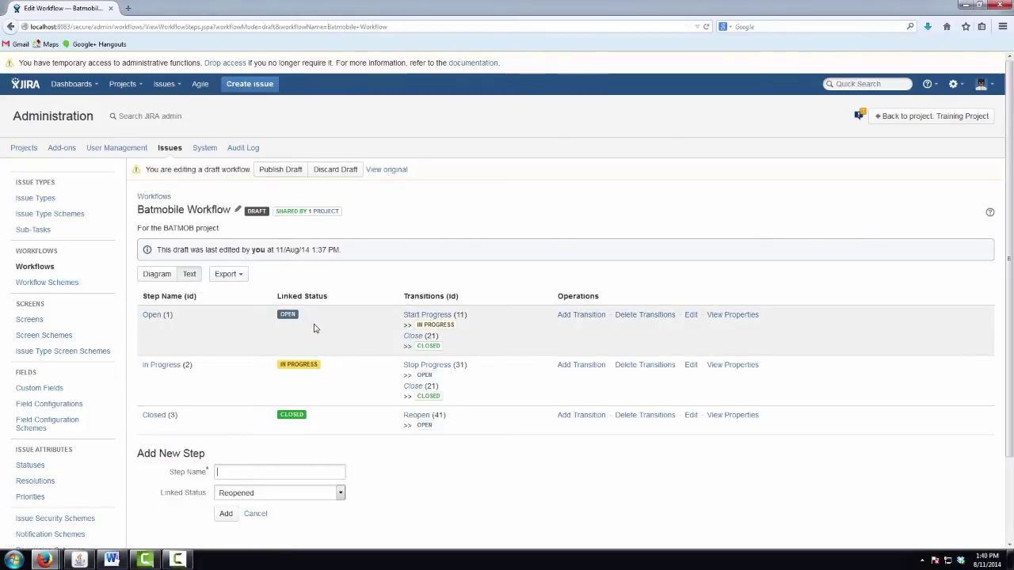
pyautogui.click(158, 274)
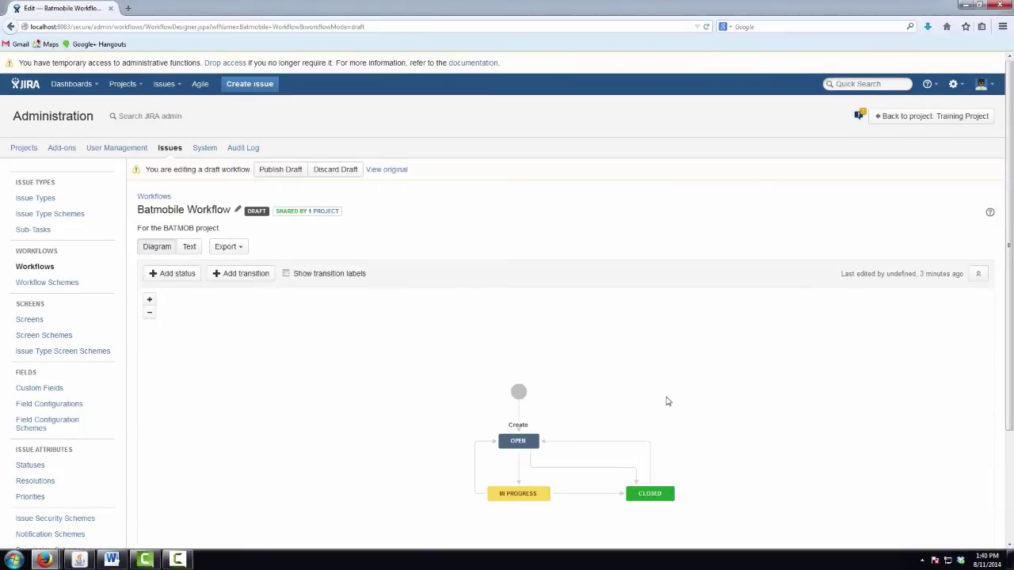
pyautogui.scroll(-1, 668, 401)
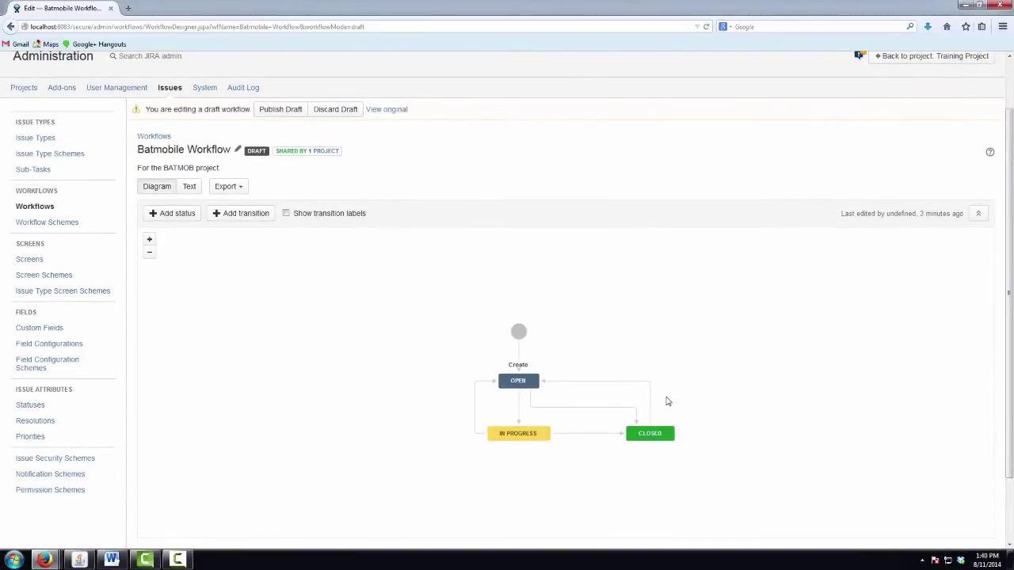
pyautogui.click(606, 412)
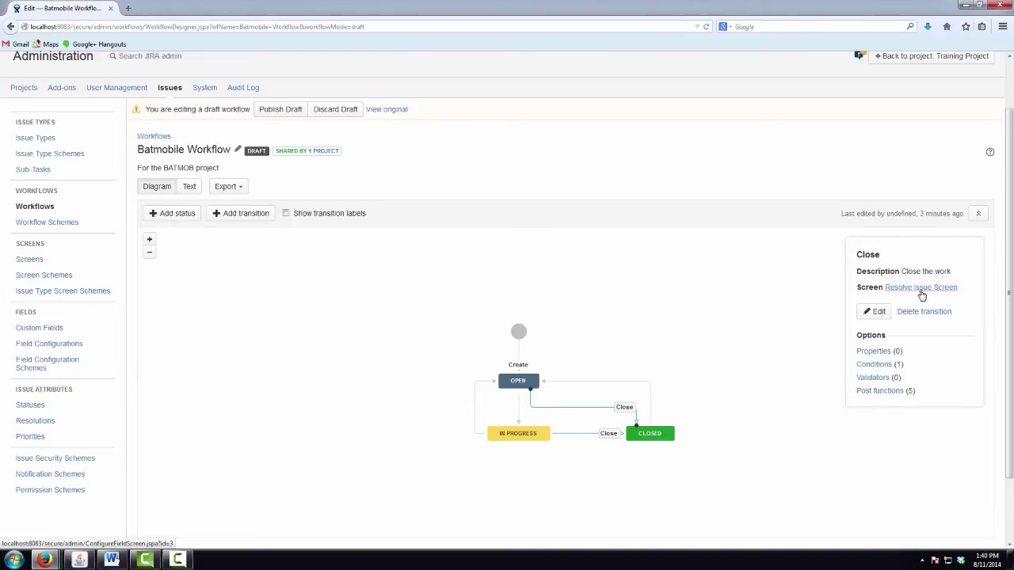
pyautogui.click(875, 354)
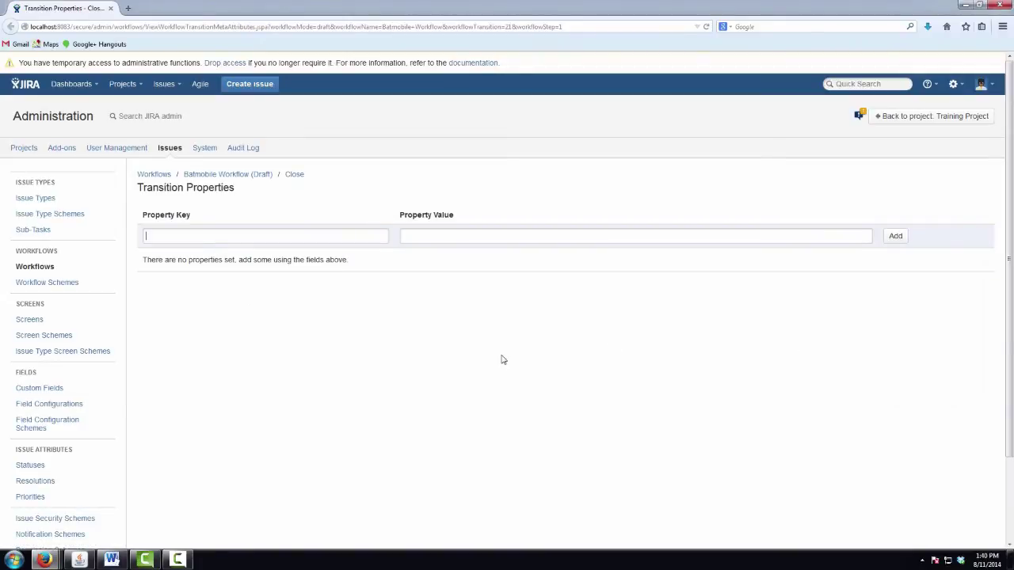
# Step: Add the property jira.field.resolution.include with value 1,2,10000,10001 to the Close transition
pyautogui.write('jira.fi')
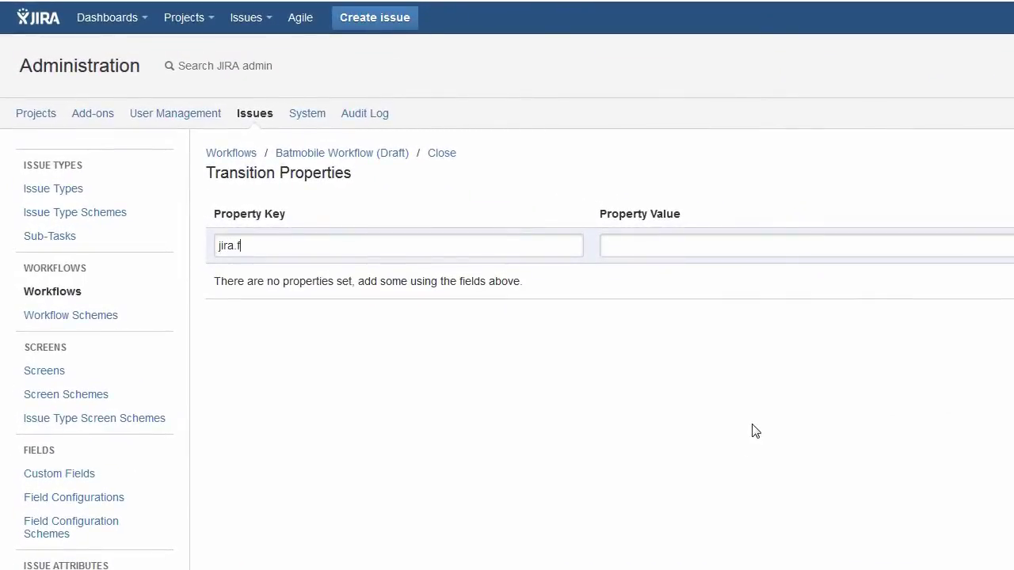
pyautogui.write('eld.resolution.include')
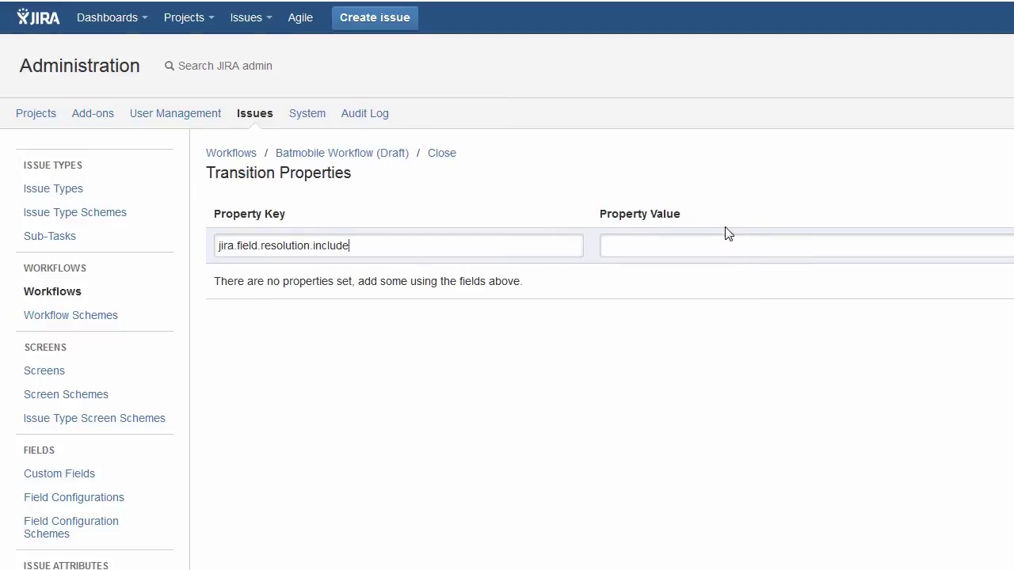
pyautogui.click(664, 243)
pyautogui.write('1,2,10000,10001')
pyautogui.press('Return')
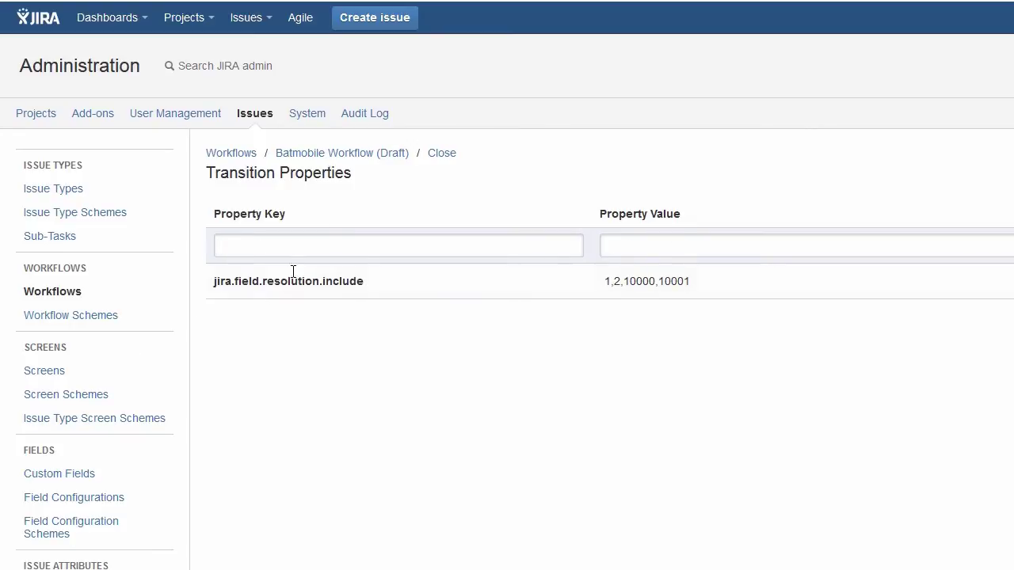
# Step: Publish the Batmobile Workflow draft from its draft page, confirming in the dialog
pyautogui.click(333, 153)
pyautogui.click(431, 151)
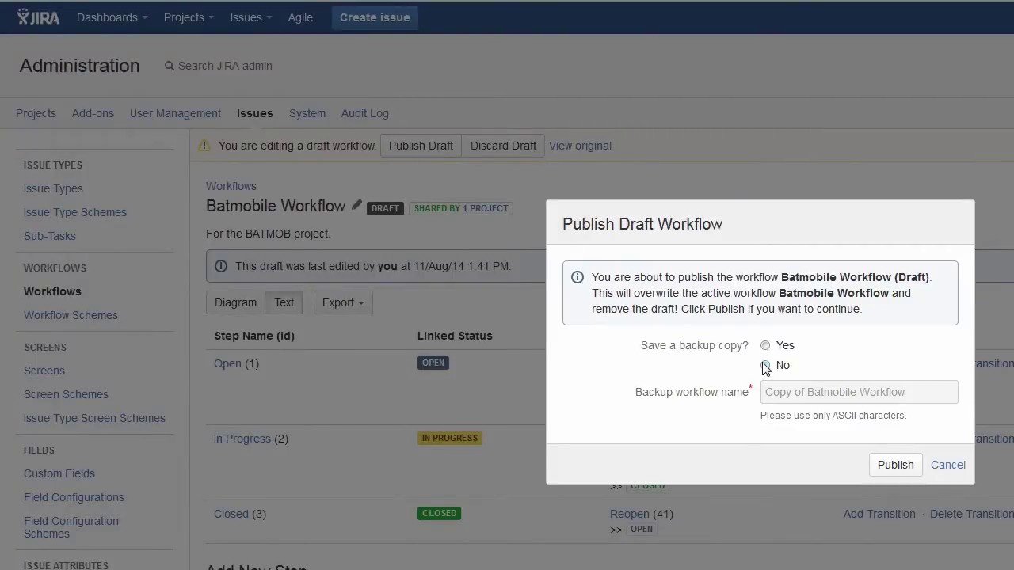
pyautogui.click(896, 465)
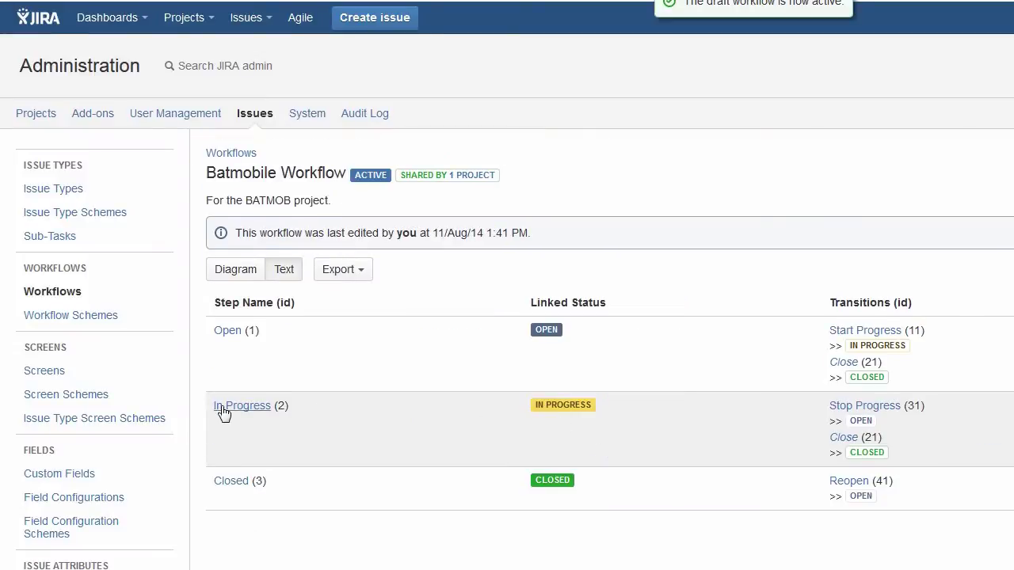
pyautogui.click(251, 17)
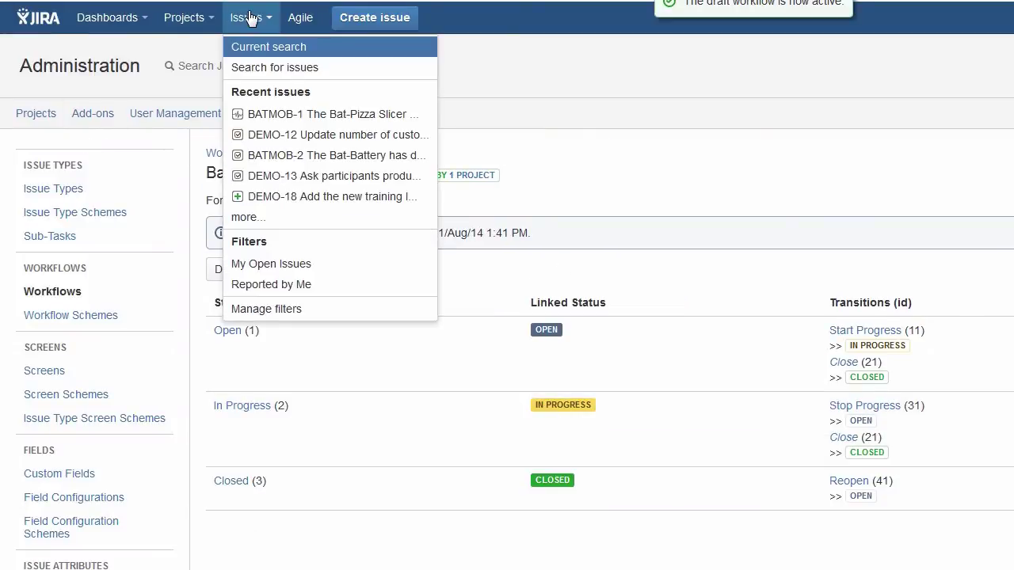
# Step: Close BATMOB-2, 'The Bat-Battery has died!', picking Replaced from the restricted resolution list
pyautogui.click(301, 161)
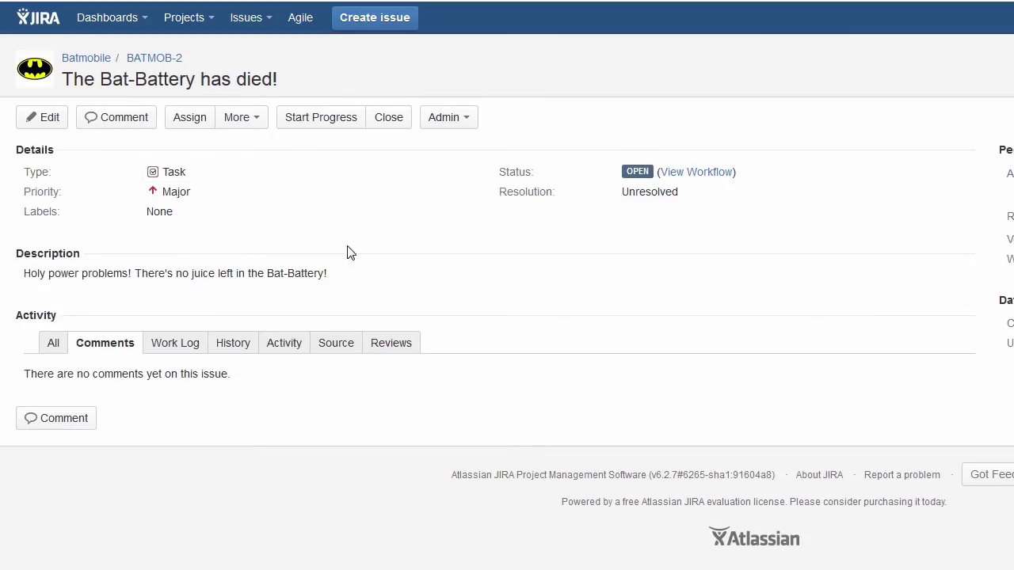
pyautogui.click(389, 119)
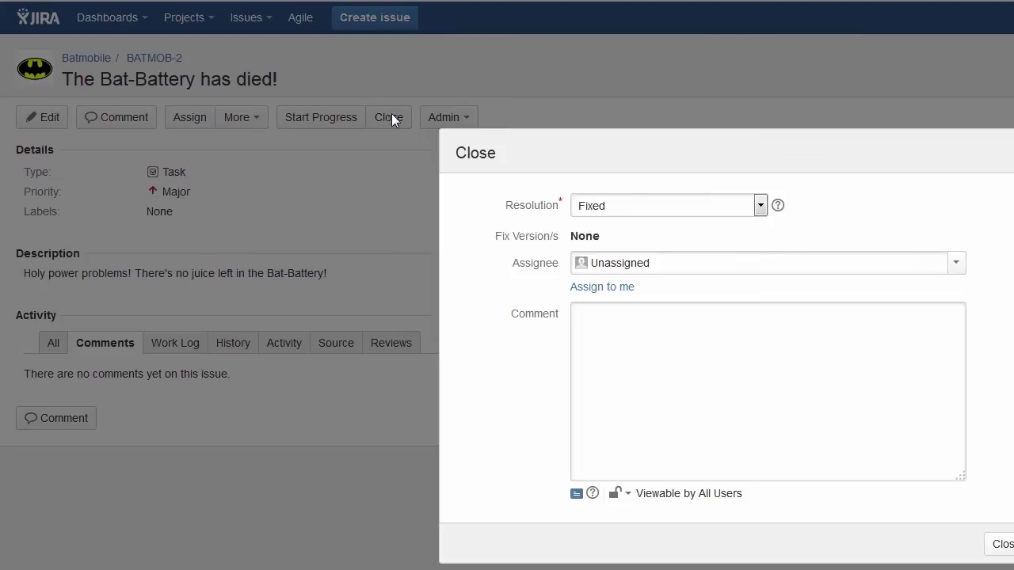
pyautogui.click(674, 208)
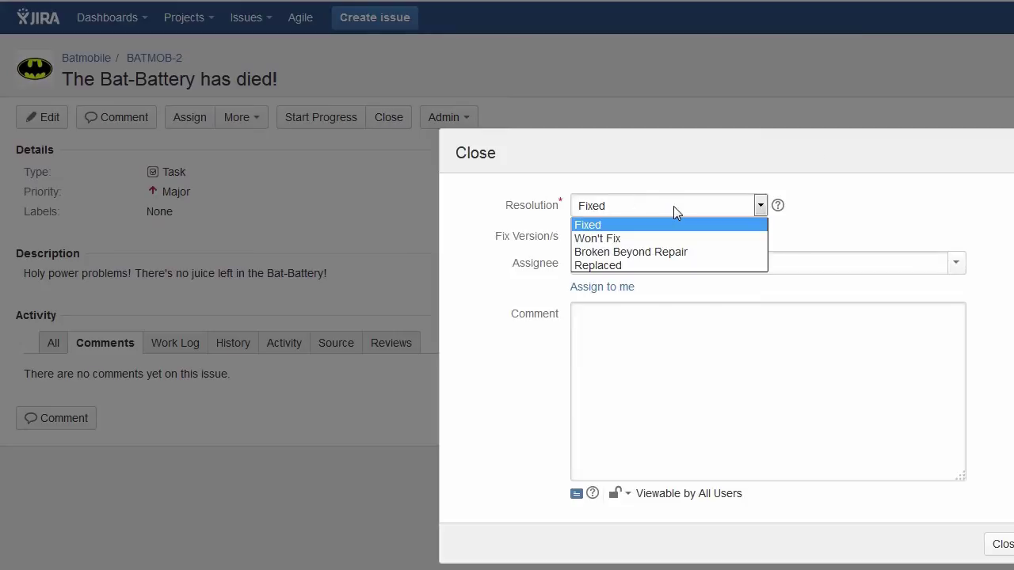
pyautogui.click(671, 265)
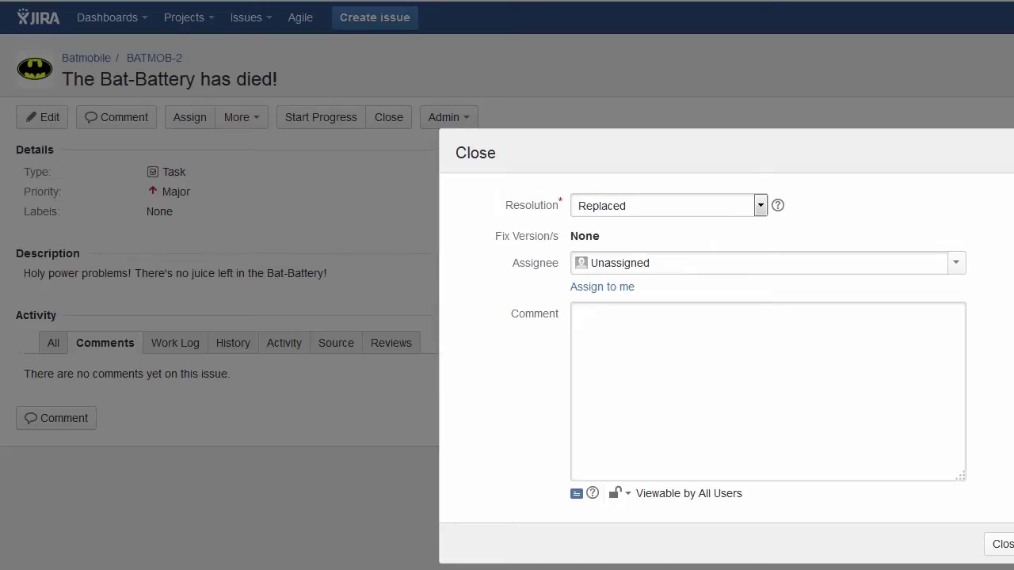
pyautogui.click(1005, 545)
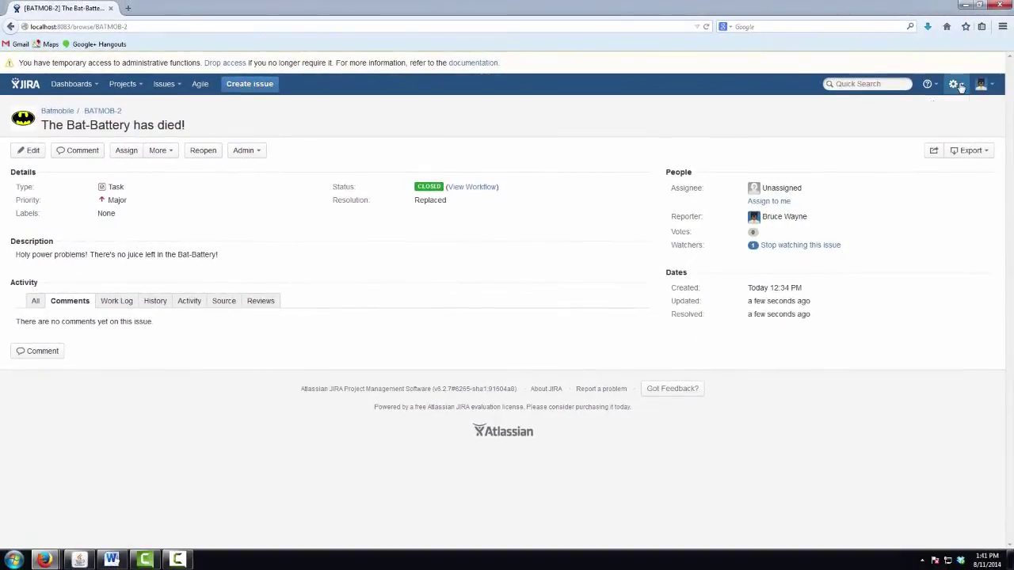
# Step: Go to Issues administration and open Workflows, showing the active Batmobile and Standard JIRA workflows
pyautogui.click(954, 84)
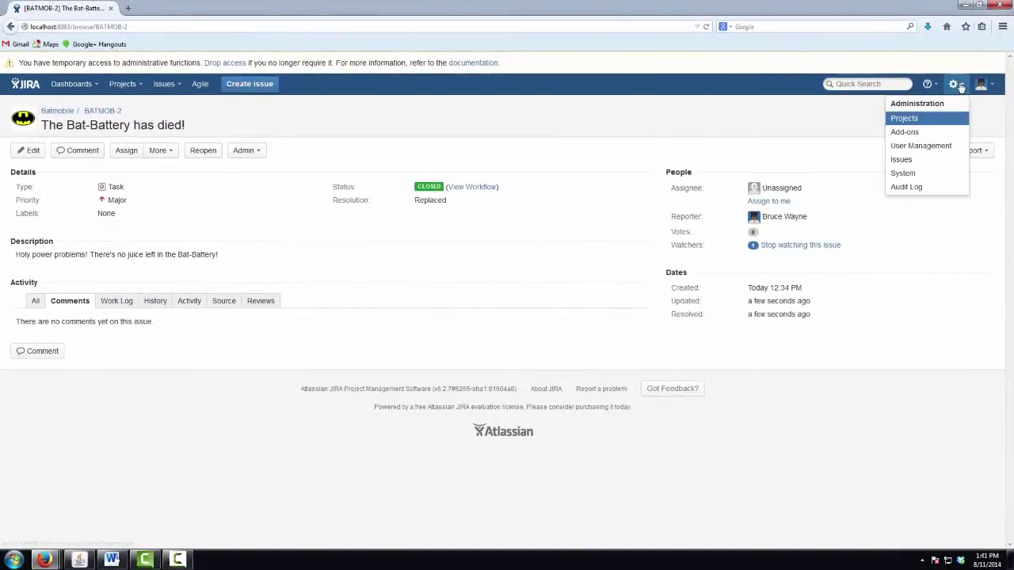
pyautogui.click(913, 161)
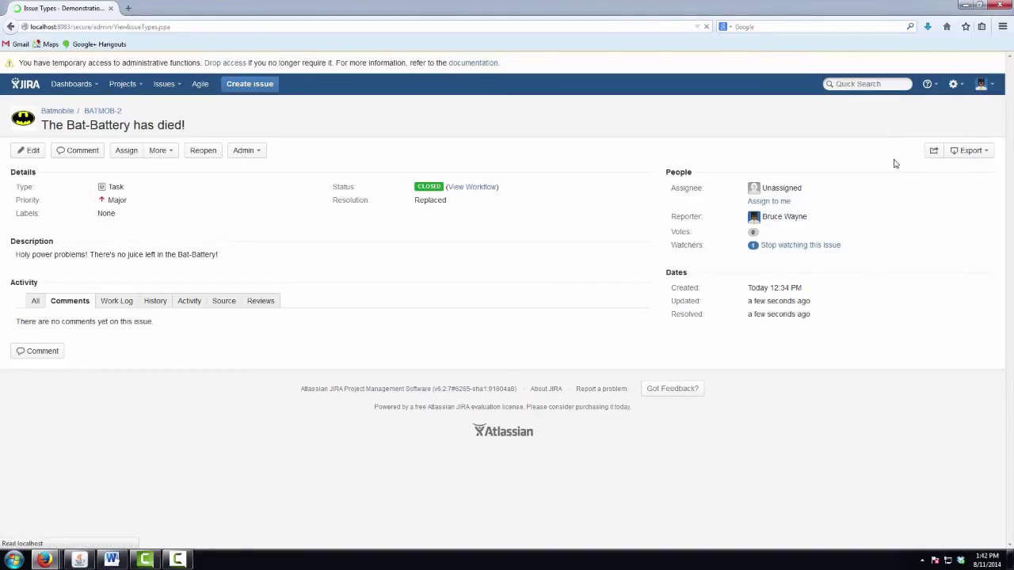
pyautogui.click(32, 285)
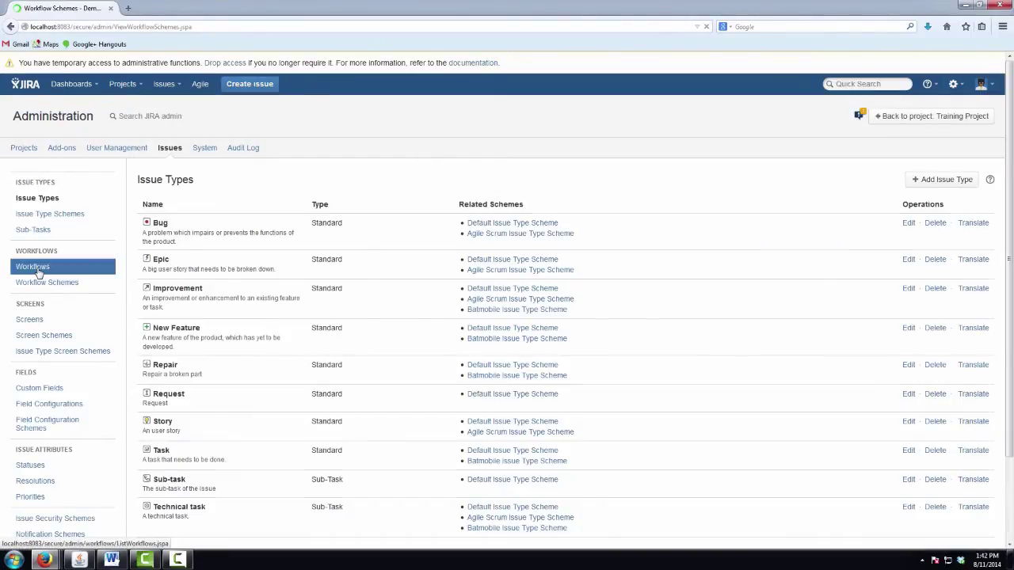
pyautogui.click(33, 267)
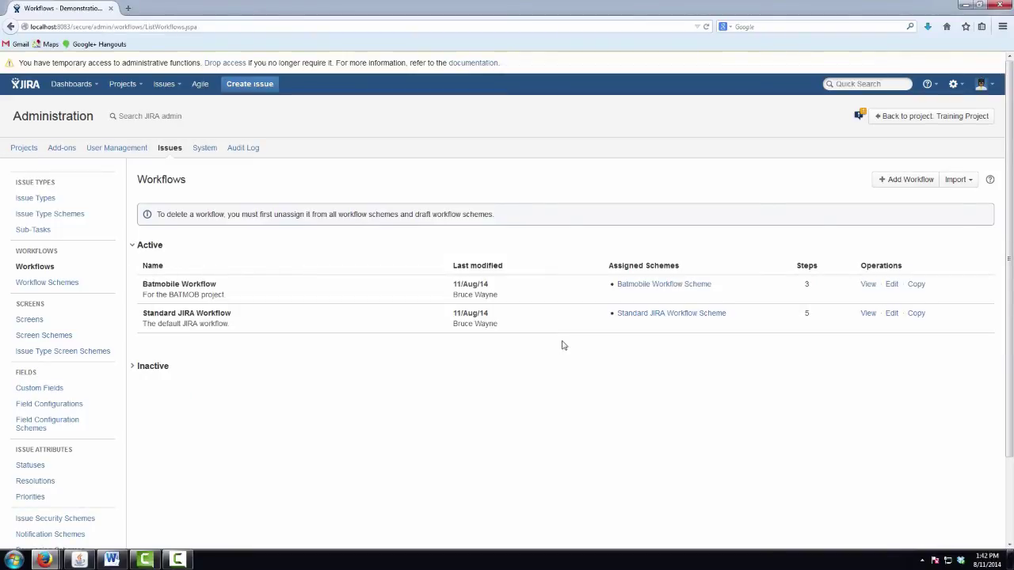
# Step: Open a Standard JIRA Workflow draft in Diagram view and select the Open→Resolved Resolve Issue transition
pyautogui.click(892, 315)
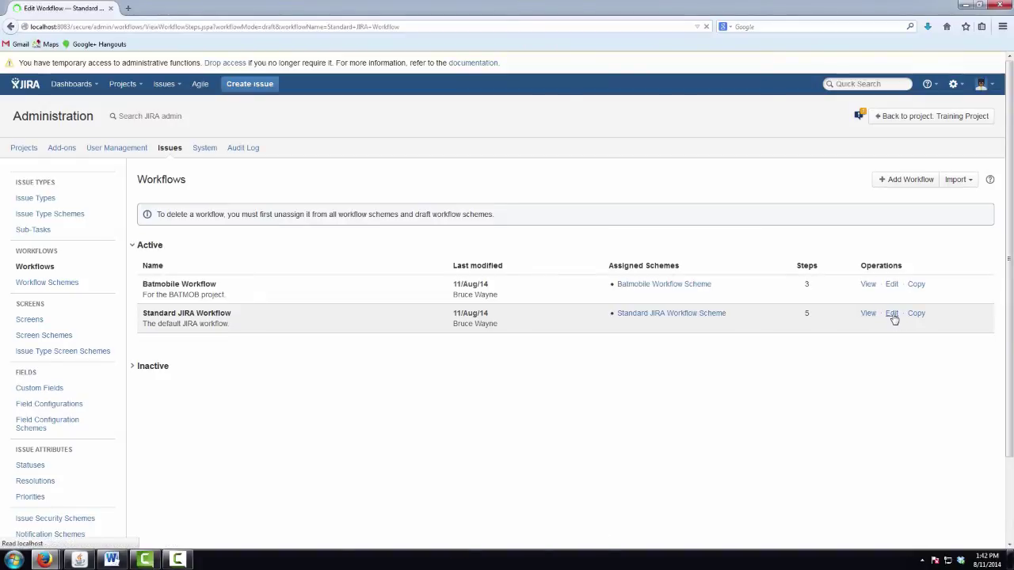
pyautogui.click(158, 182)
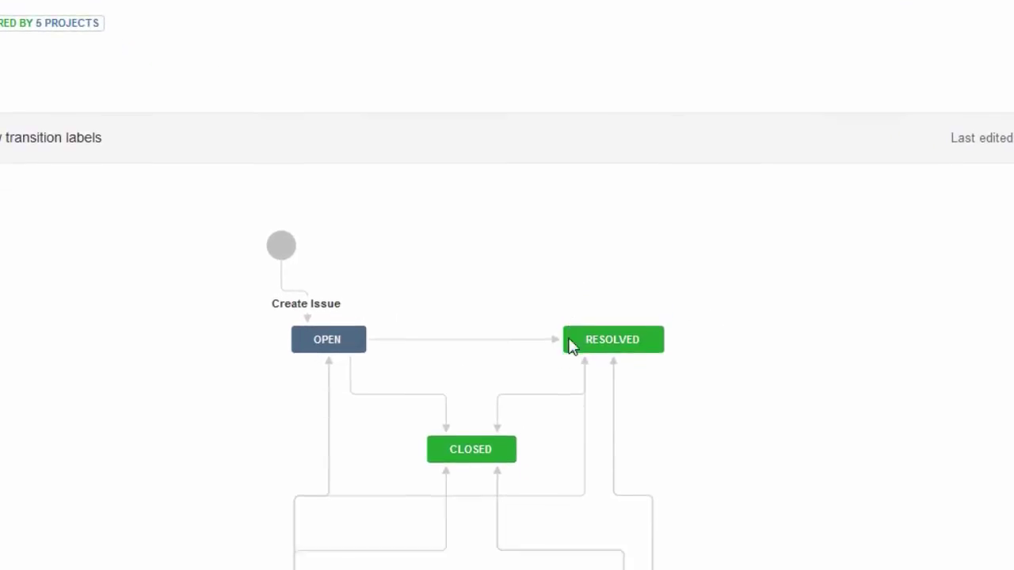
pyautogui.scroll(-3, 571, 346)
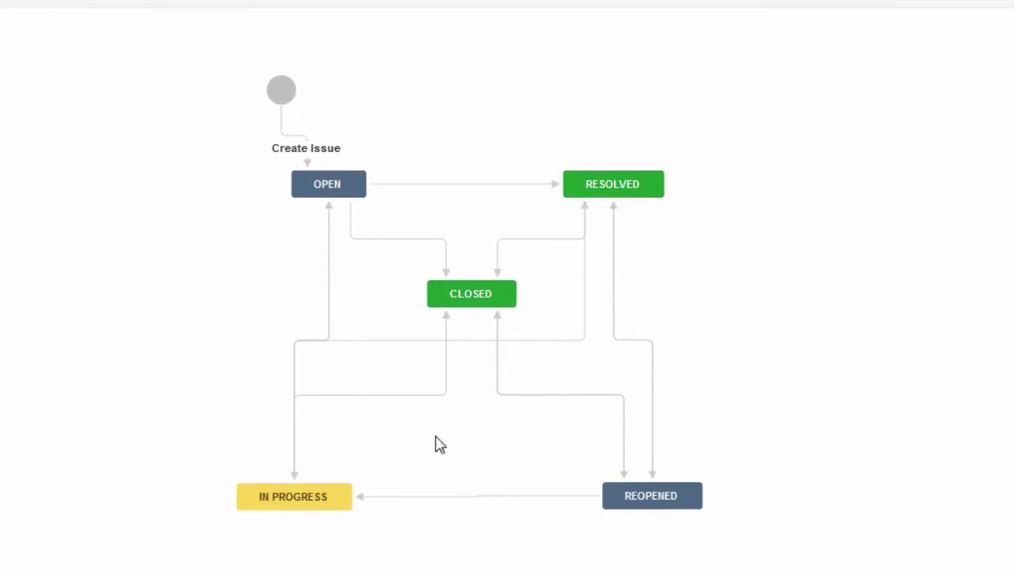
pyautogui.click(475, 293)
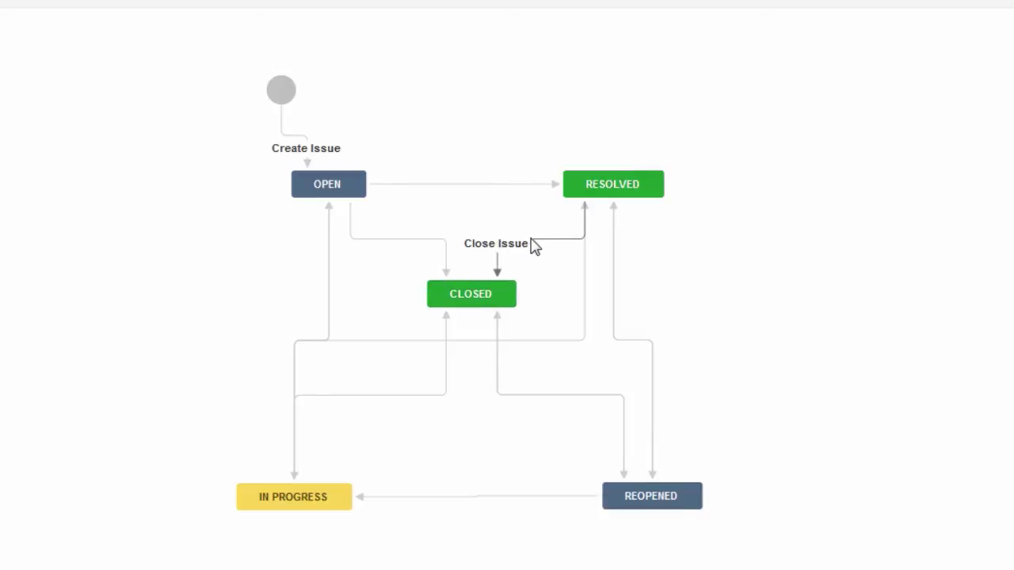
pyautogui.click(434, 187)
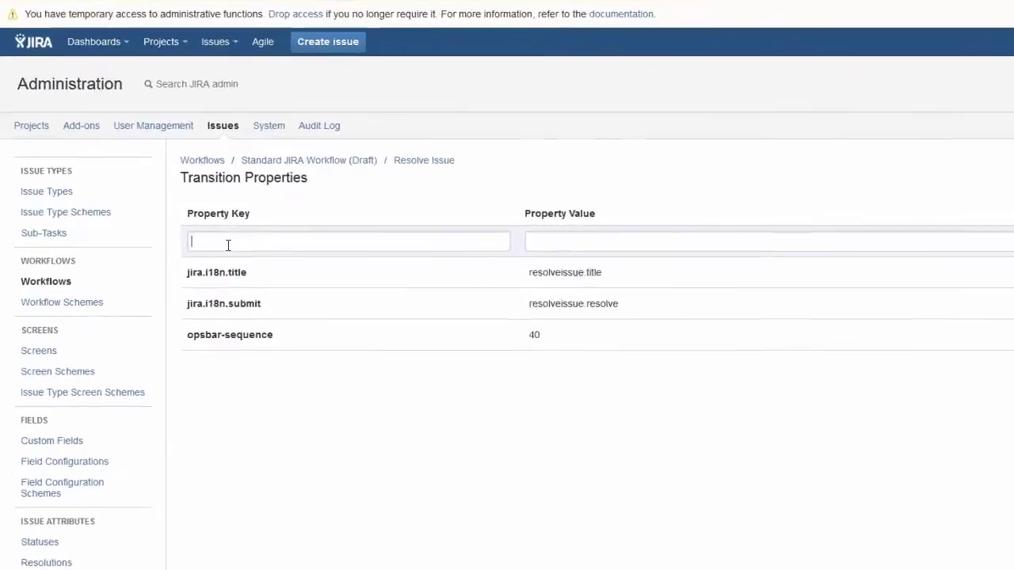
# Step: Add property key jira.field.resolution.exclude with value 10000,10001 to the Resolve Issue transition
pyautogui.write('jira.fie')
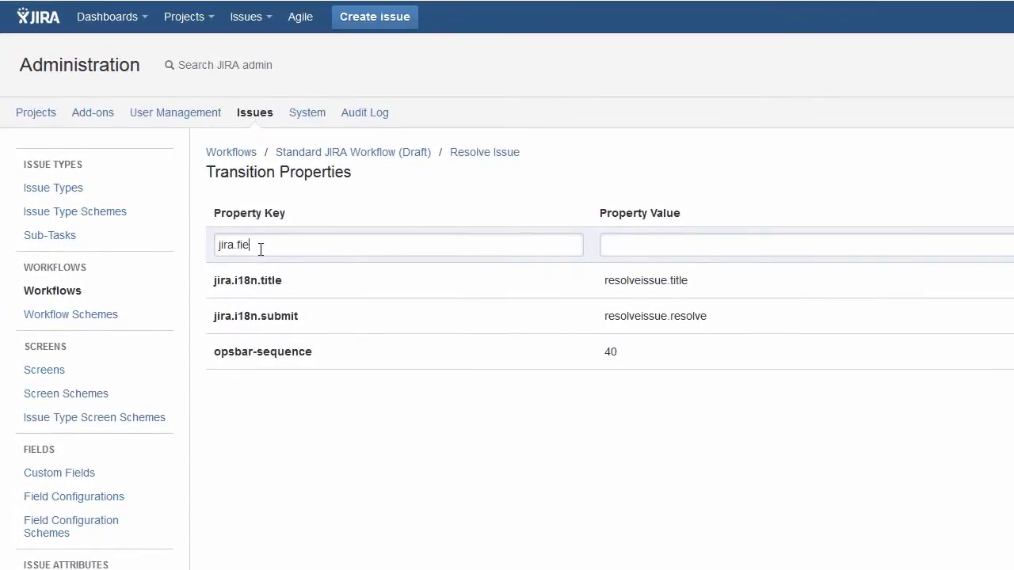
pyautogui.write('ld.resol')
pyautogui.write('ution.ex')
pyautogui.write('clude')
pyautogui.write('10000')
pyautogui.write(',1')
pyautogui.write('000')
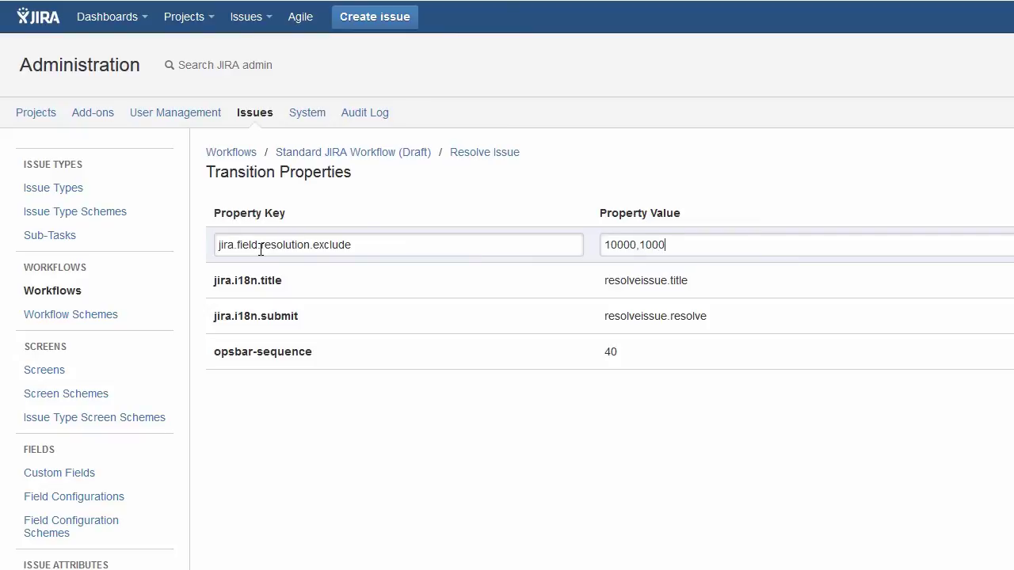
pyautogui.write('1')
pyautogui.moveTo(412, 249); pyautogui.dragTo(32, 245)
pyautogui.hotkey('ctrl', 'c')
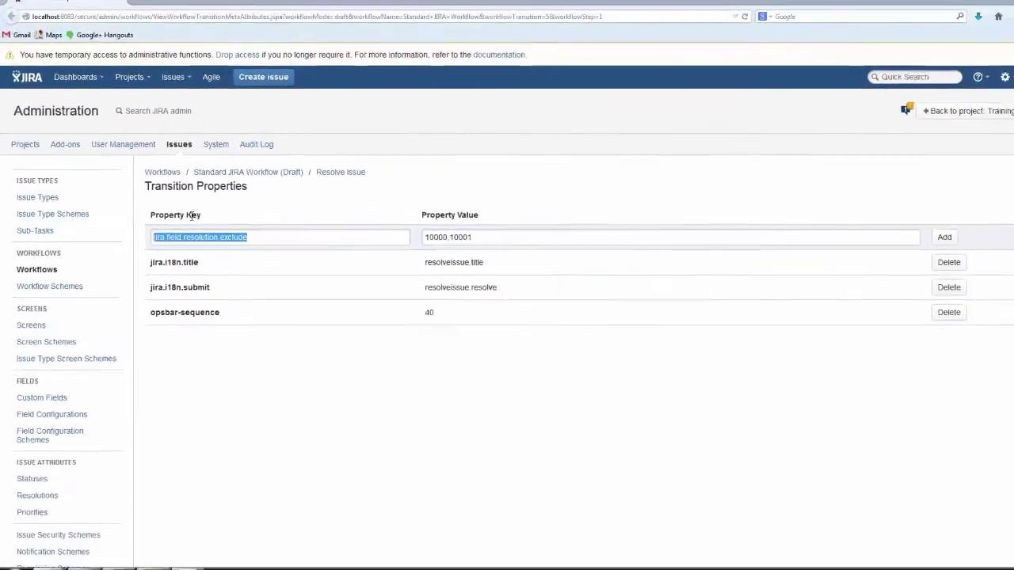
pyautogui.click(896, 237)
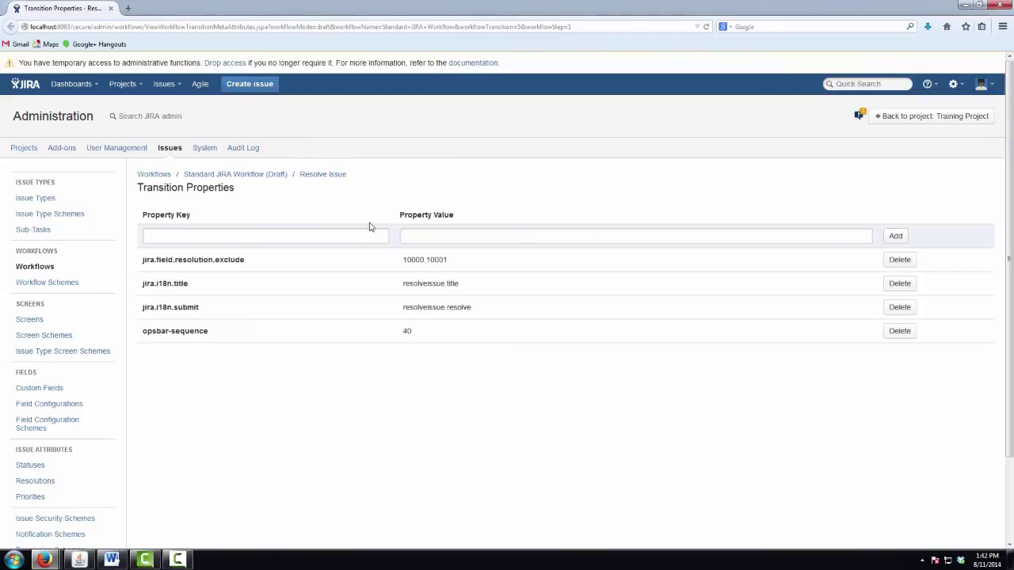
# Step: Select the Open→Closed Close Issue transition in the draft diagram and open its properties
pyautogui.click(250, 175)
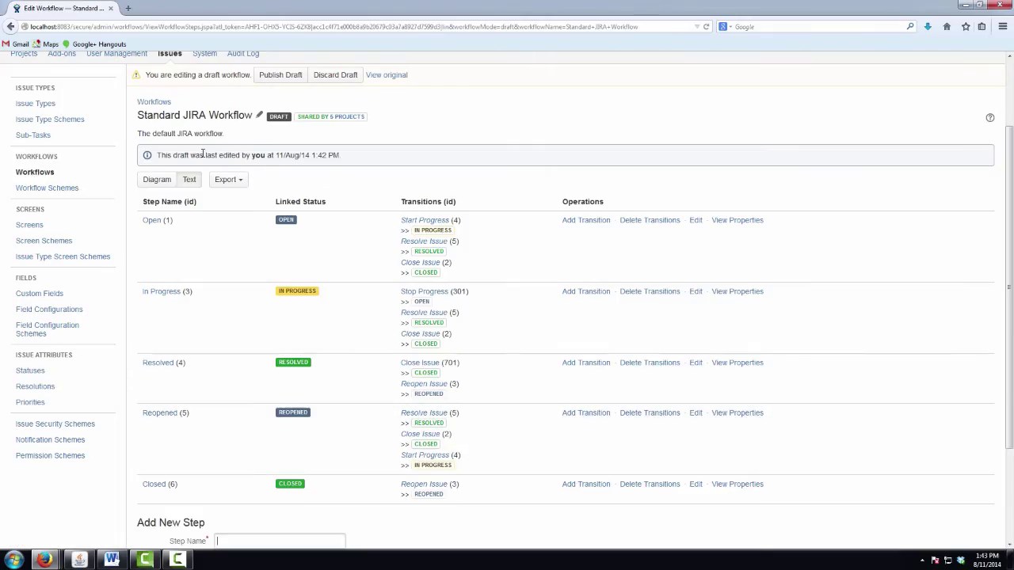
pyautogui.click(161, 182)
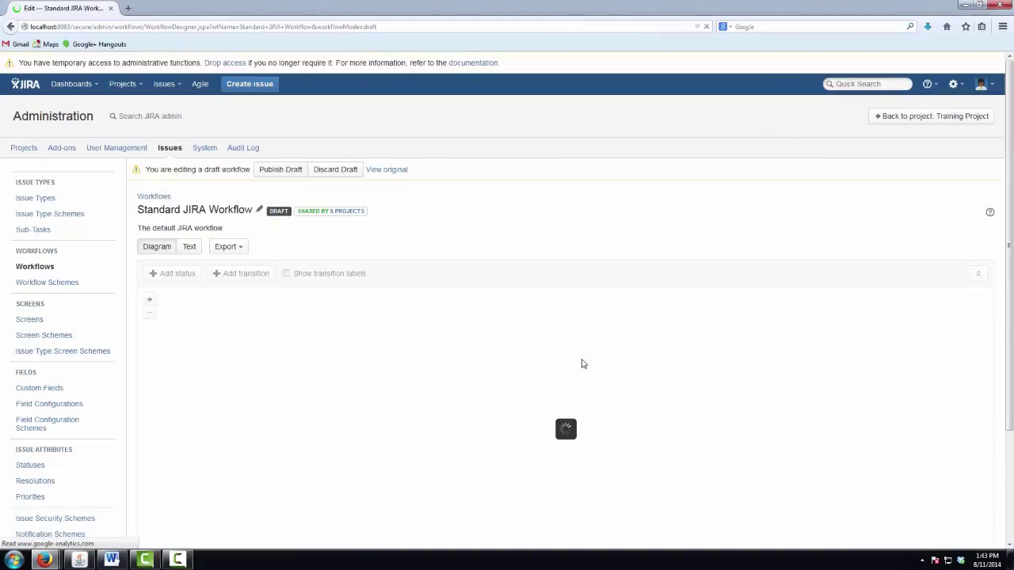
pyautogui.scroll(-1, 571, 388)
pyautogui.click(539, 354)
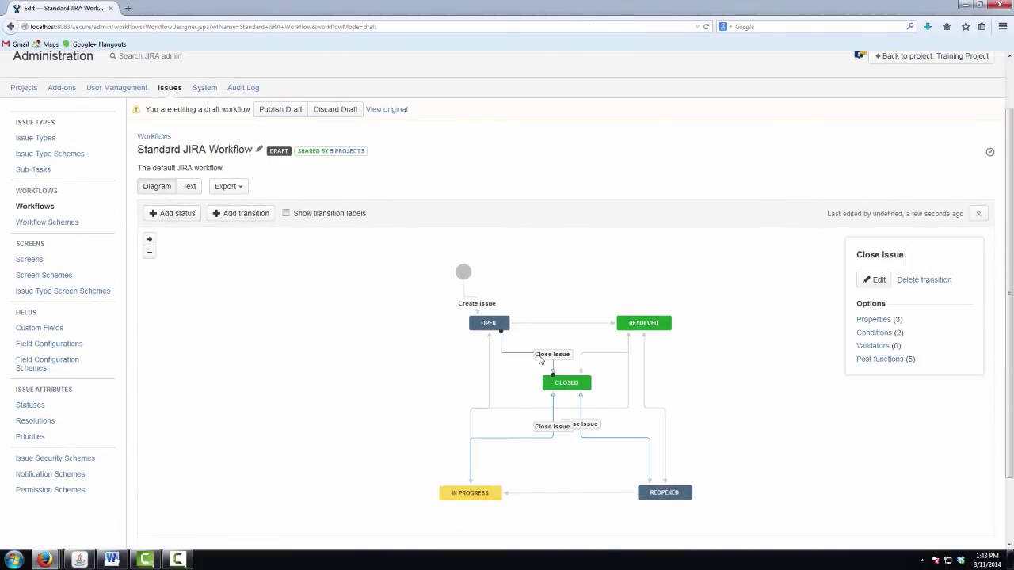
pyautogui.click(874, 320)
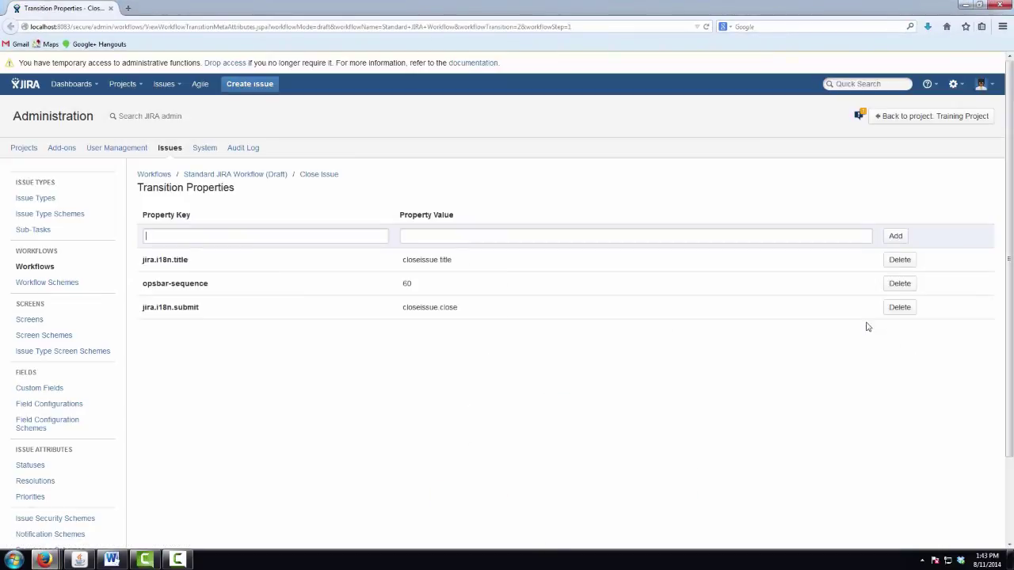
# Step: Add jira.field.resolution.exclude = 10000,10001 to that Close Issue transition
pyautogui.hotkey('ctrl', 'v')
pyautogui.click(469, 235)
pyautogui.write('1000')
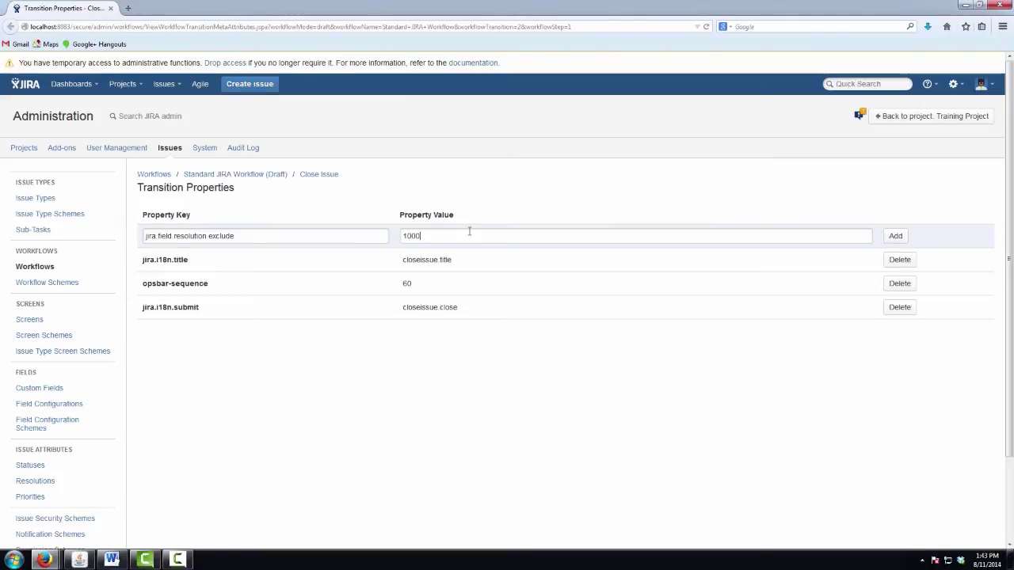
pyautogui.write('0,10001')
pyautogui.click(896, 239)
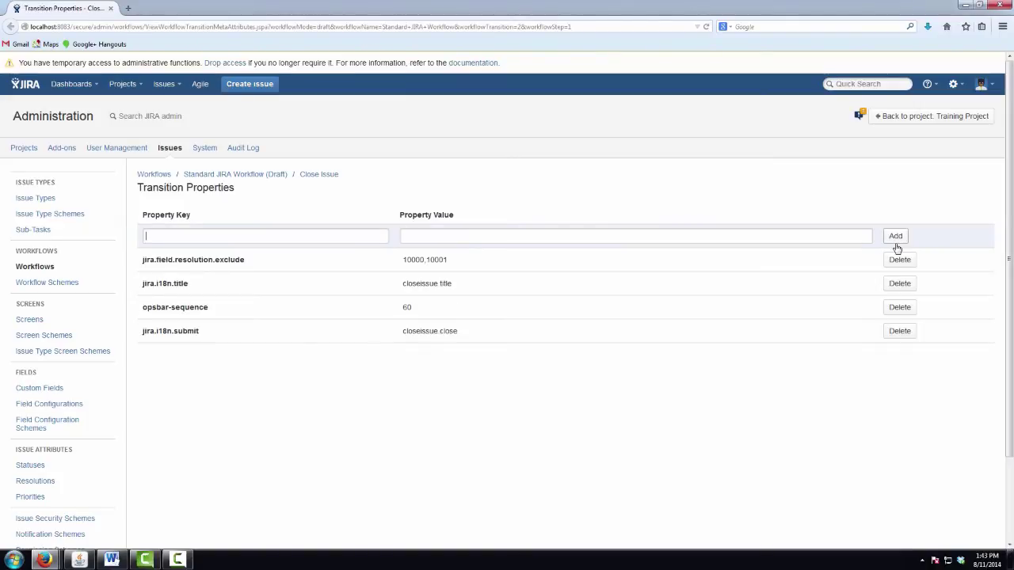
pyautogui.click(268, 176)
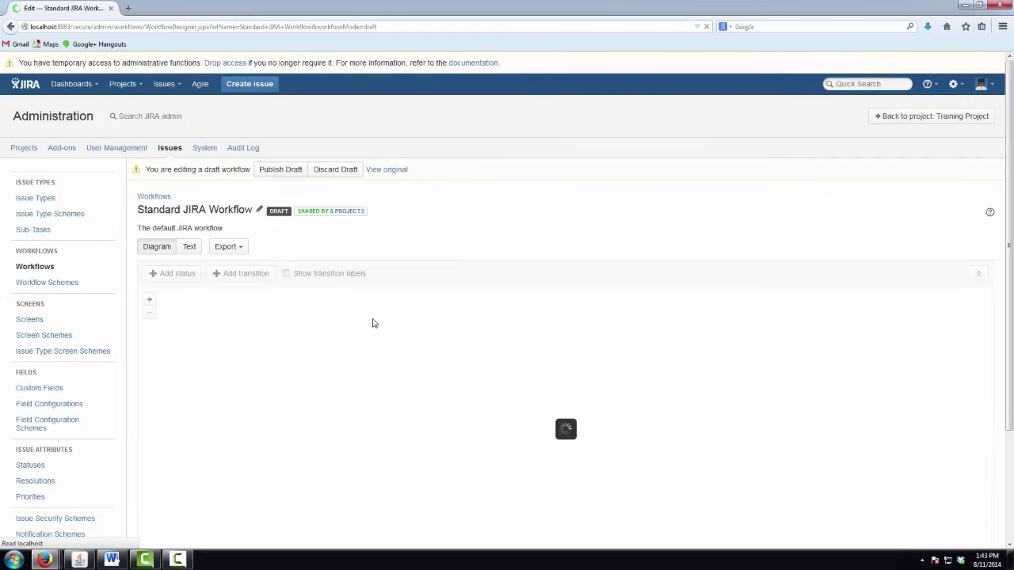
# Step: Give the Resolved→Closed Close Issue transition the property jira.field.resolution.exclude = 10000,10001
pyautogui.scroll(-1, 634, 410)
pyautogui.click(611, 356)
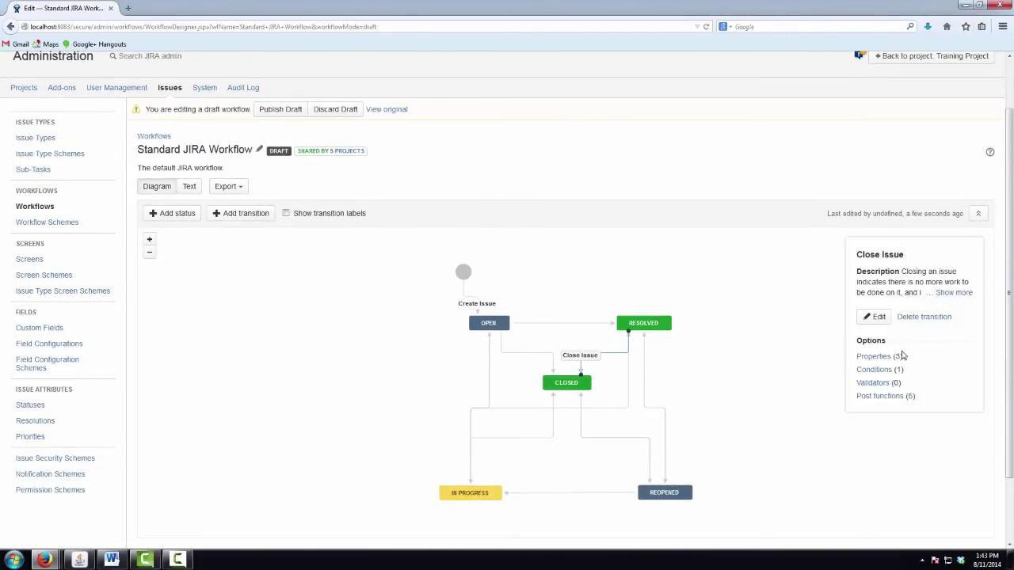
pyautogui.click(876, 357)
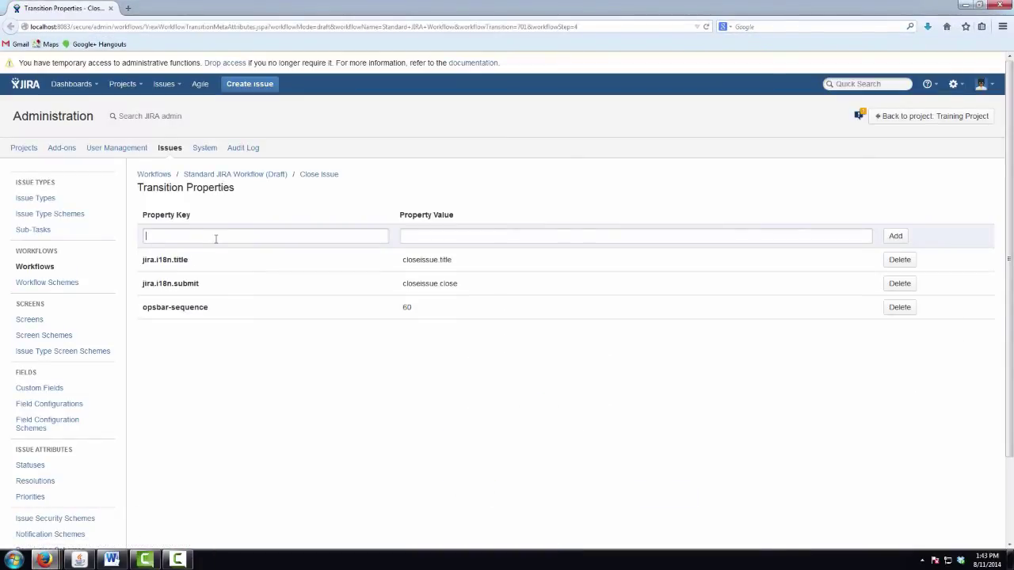
pyautogui.click(215, 238)
pyautogui.hotkey('ctrl', 'v')
pyautogui.write('10000,100')
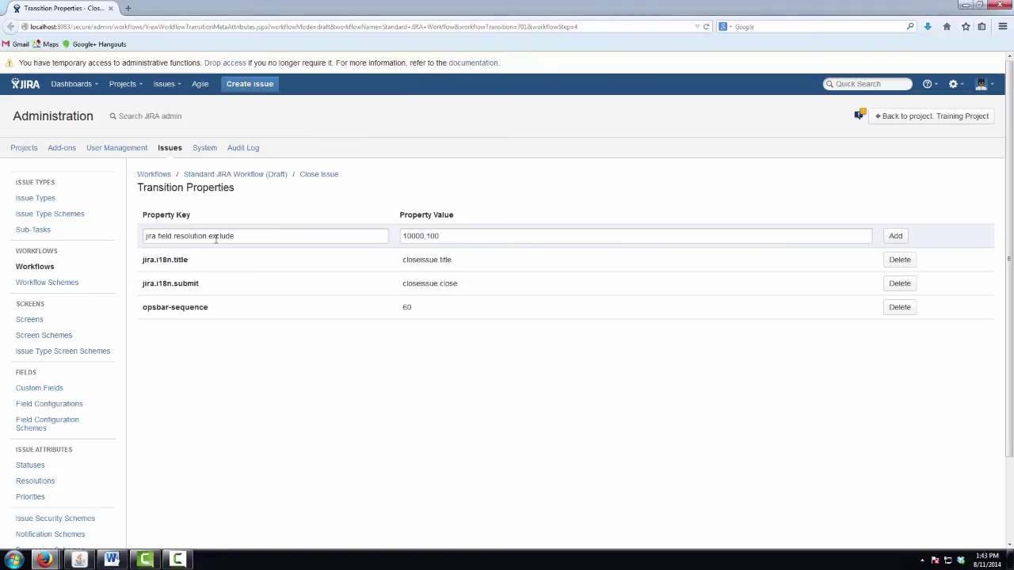
pyautogui.write('01')
pyautogui.click(897, 238)
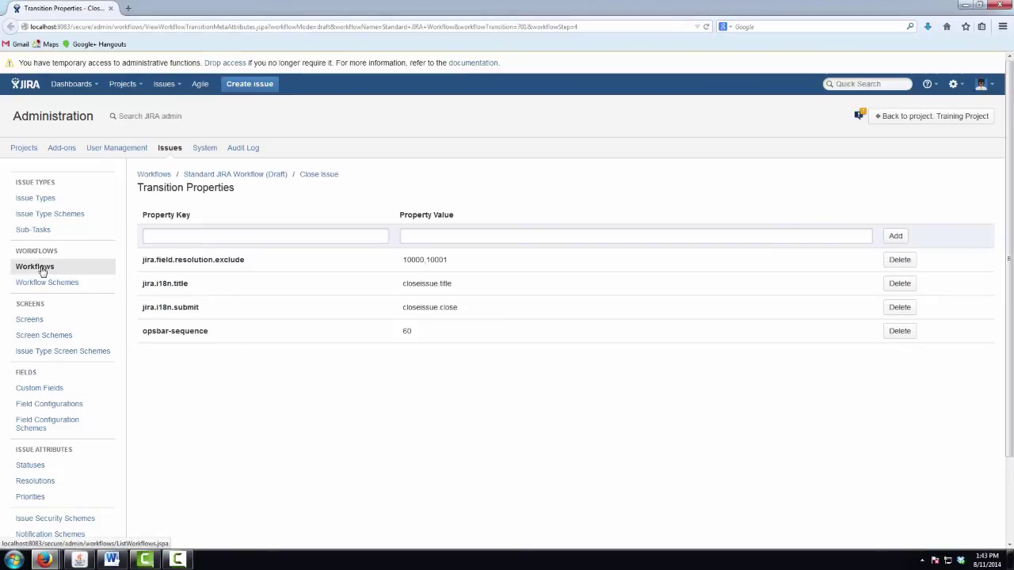
# Step: Publish the workflow draft without a backup copy, then open issue DEMO-12
pyautogui.click(233, 175)
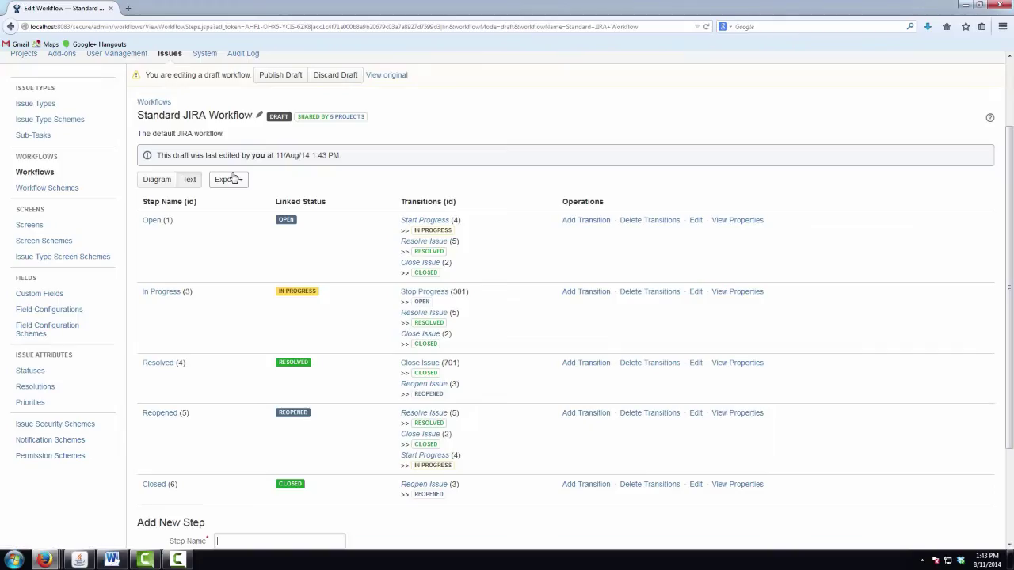
pyautogui.click(280, 79)
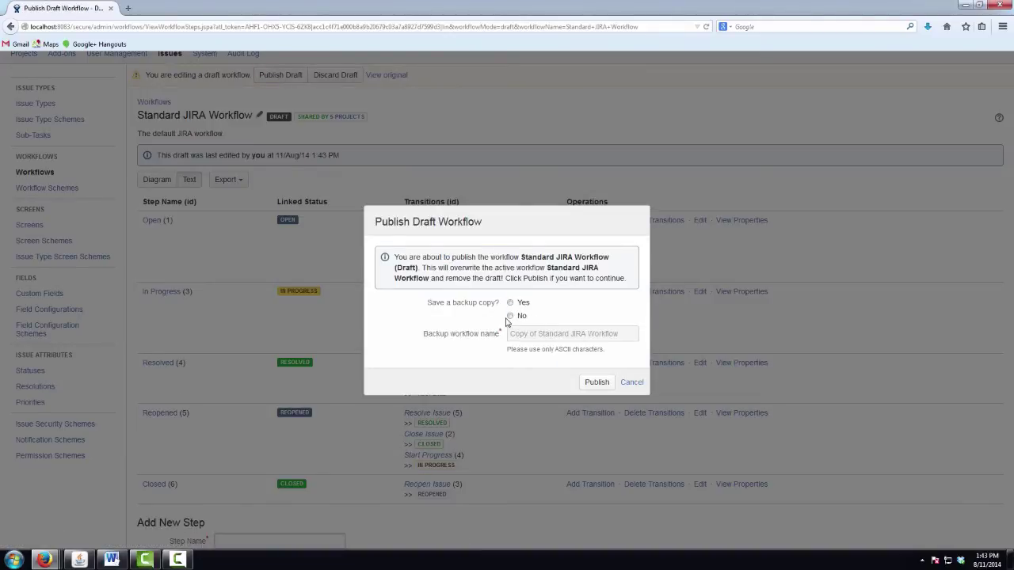
pyautogui.click(510, 317)
pyautogui.click(598, 383)
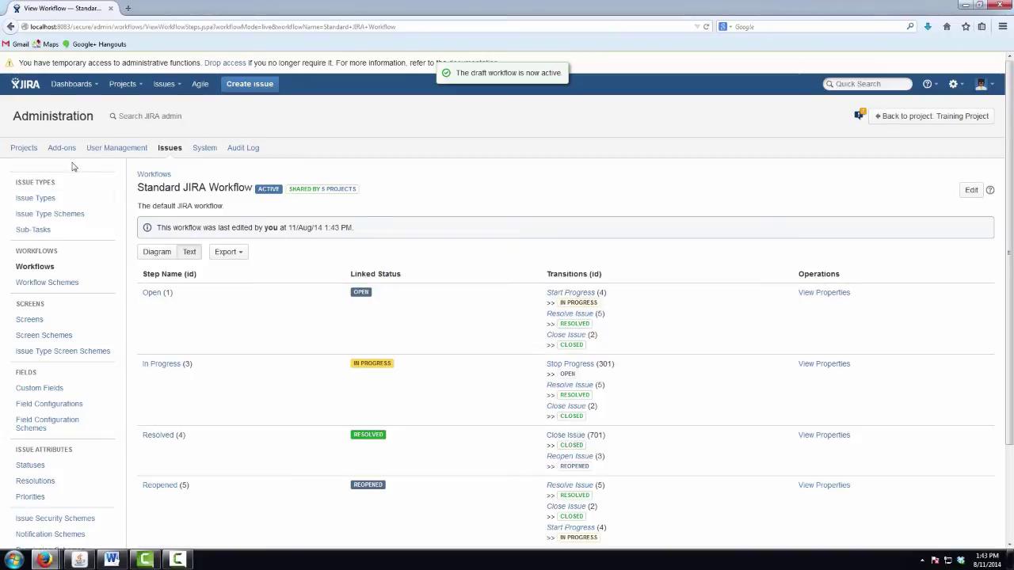
pyautogui.click(165, 84)
pyautogui.click(187, 176)
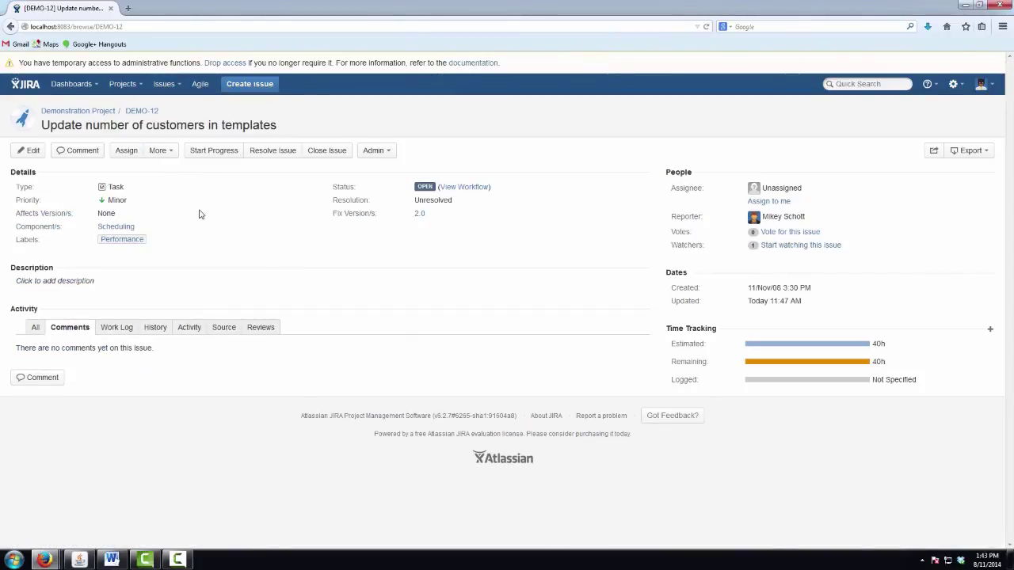
pyautogui.click(267, 154)
pyautogui.click(424, 219)
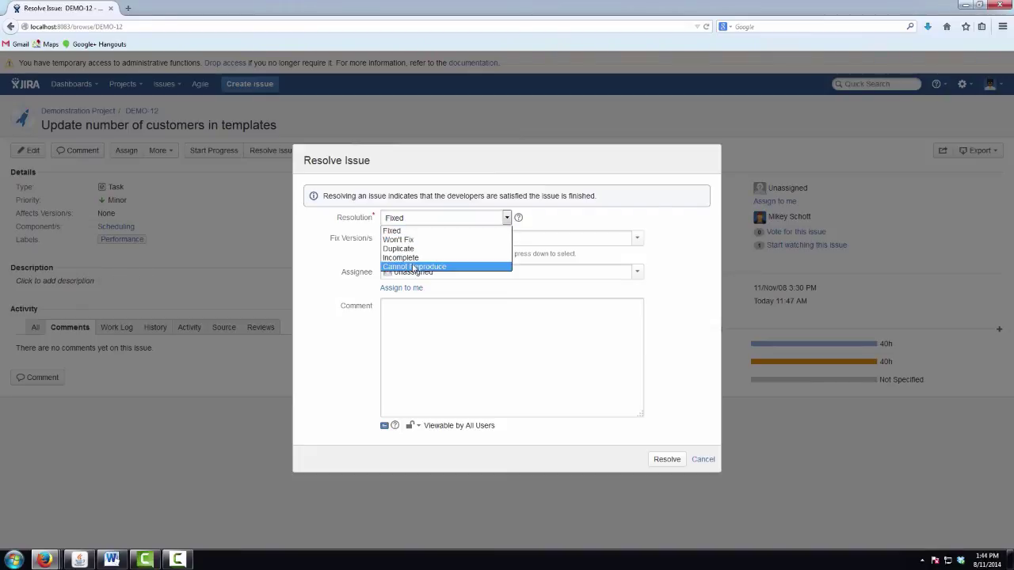
pyautogui.click(702, 463)
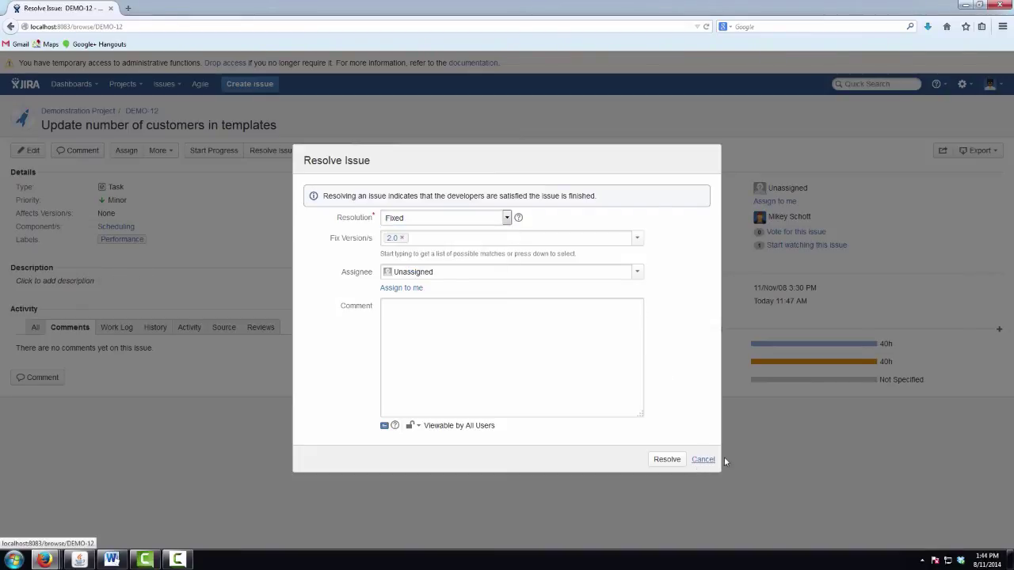
pyautogui.click(707, 460)
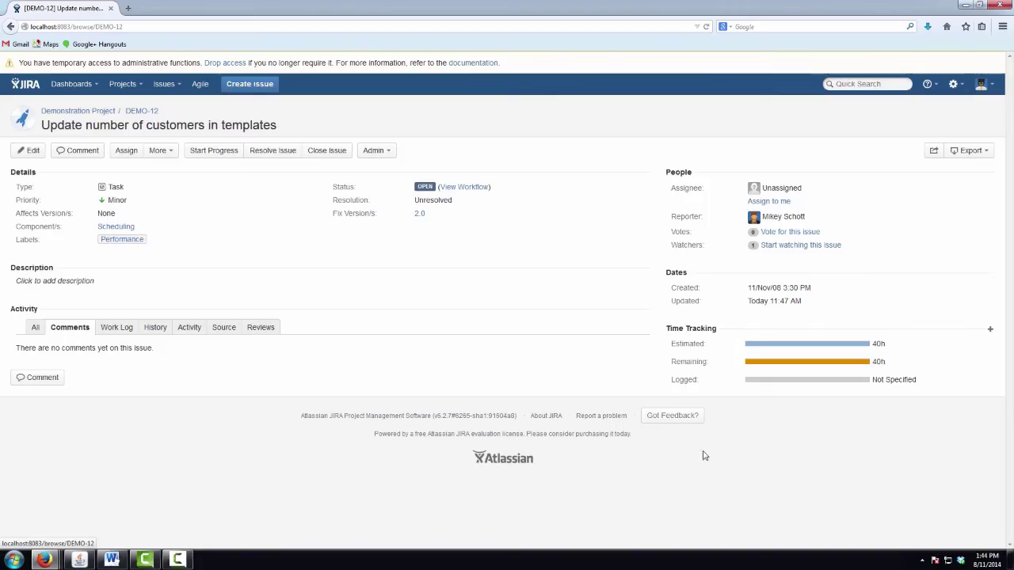
pyautogui.click(324, 153)
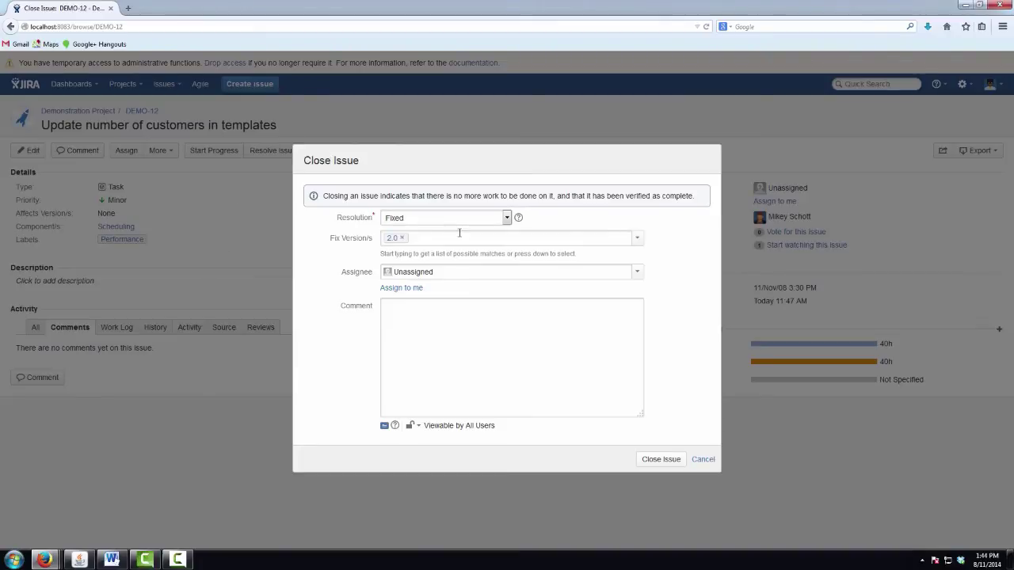
pyautogui.click(506, 218)
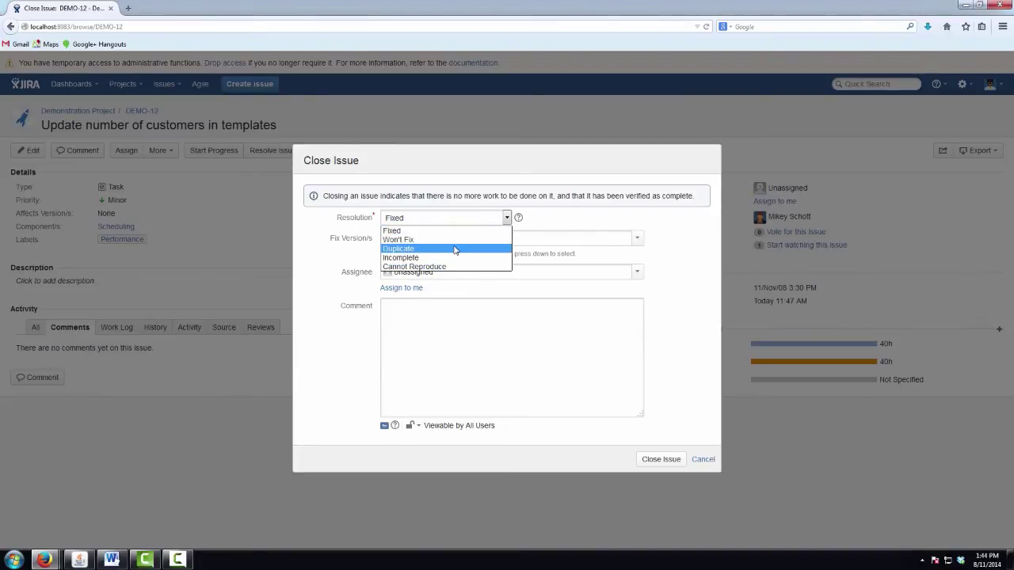
pyautogui.click(704, 461)
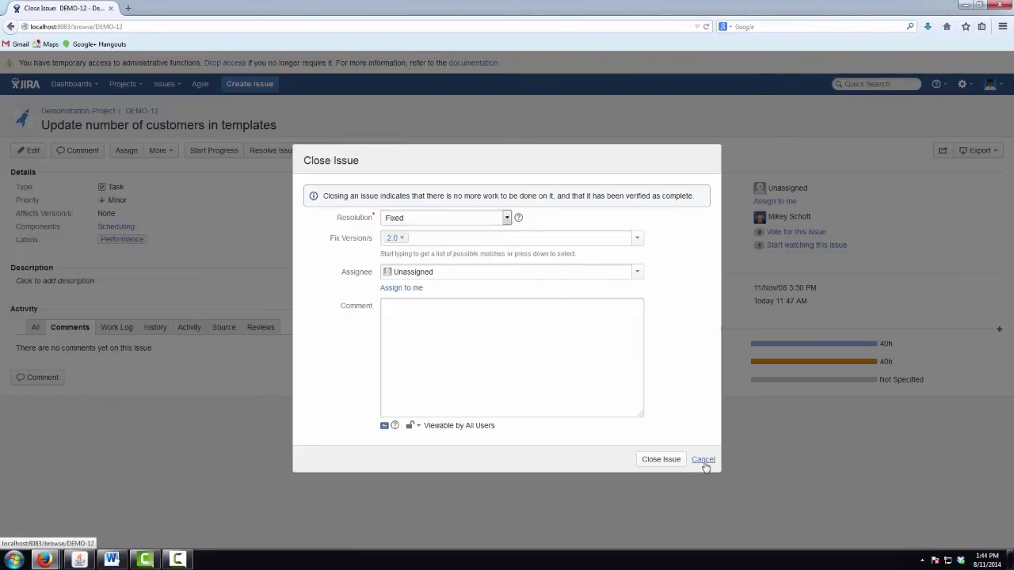